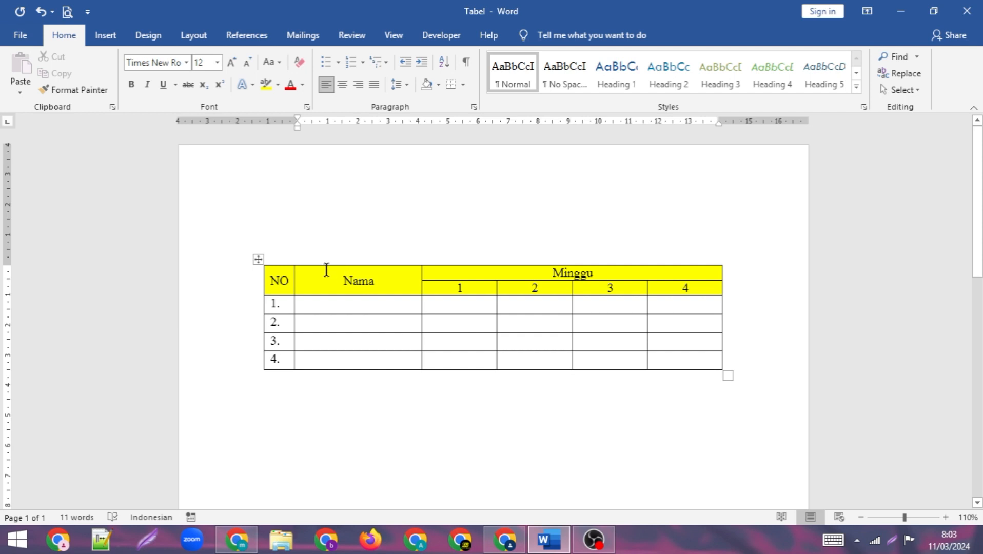
Step: Select the whole table and paint its top border and the line below Minggu with the solid blue 1 ½ pt border style
left_click(260, 260)
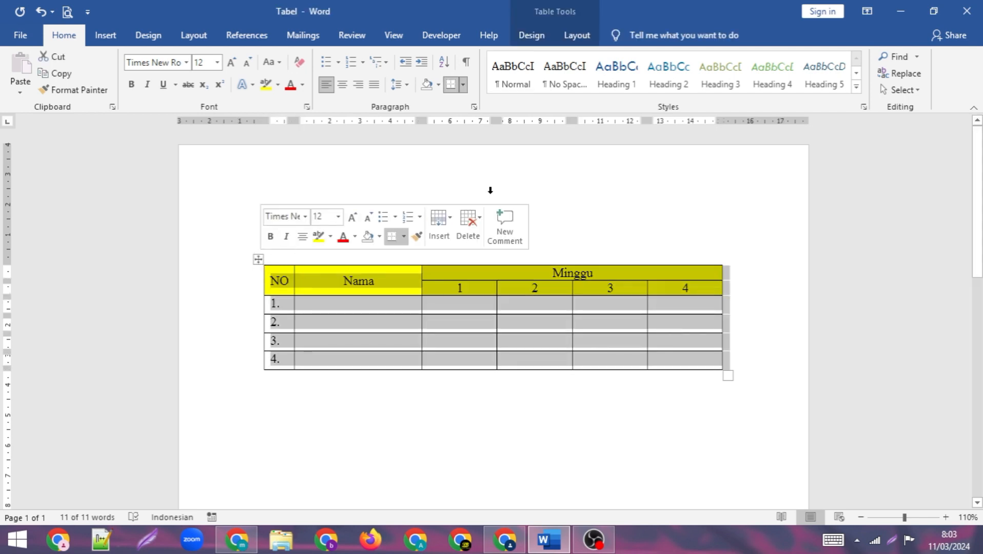
left_click(568, 37)
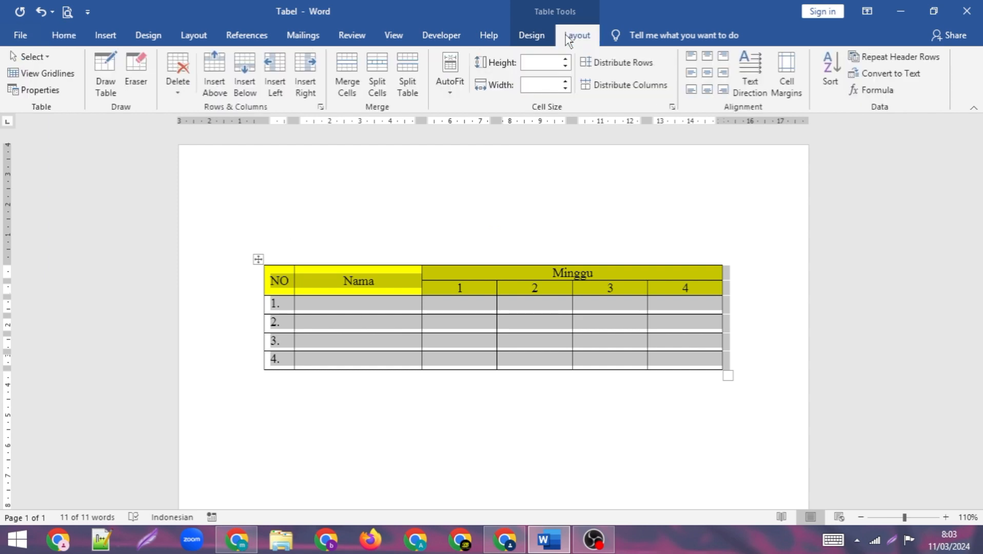
left_click(545, 36)
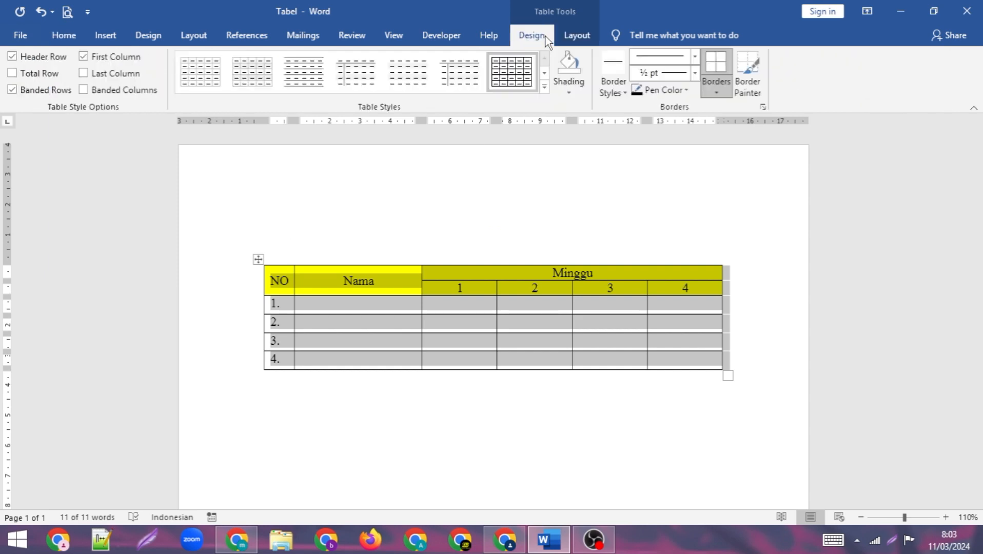
left_click(577, 36)
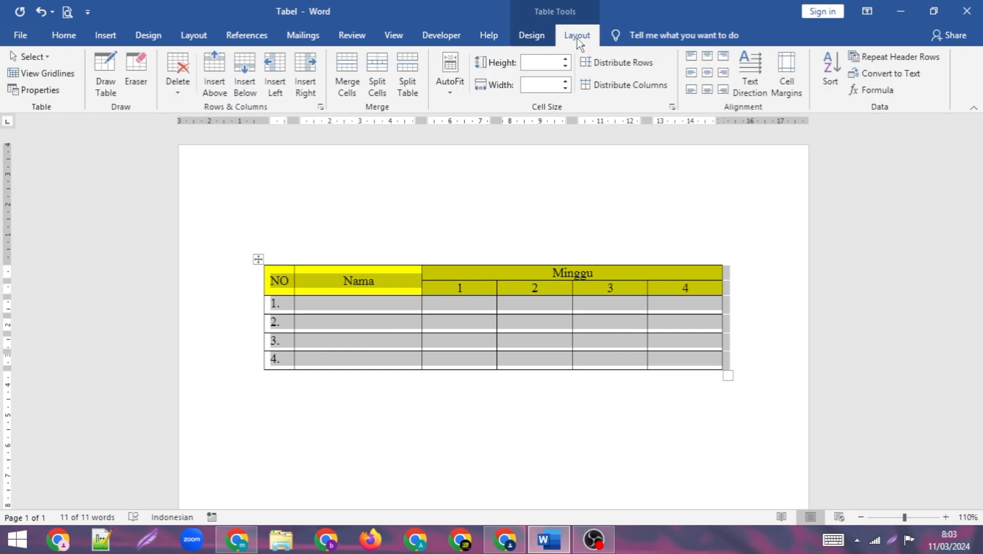
left_click(539, 44)
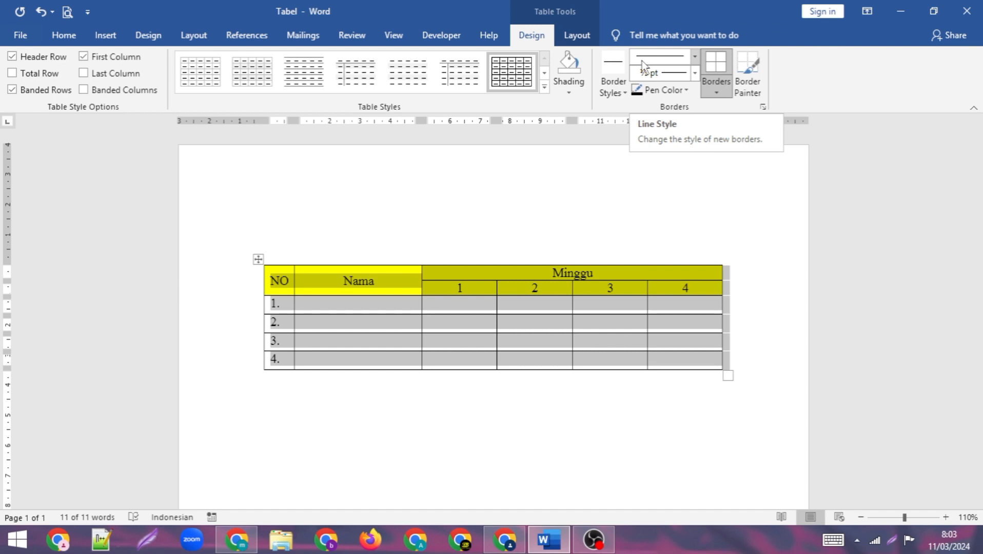
left_click(616, 94)
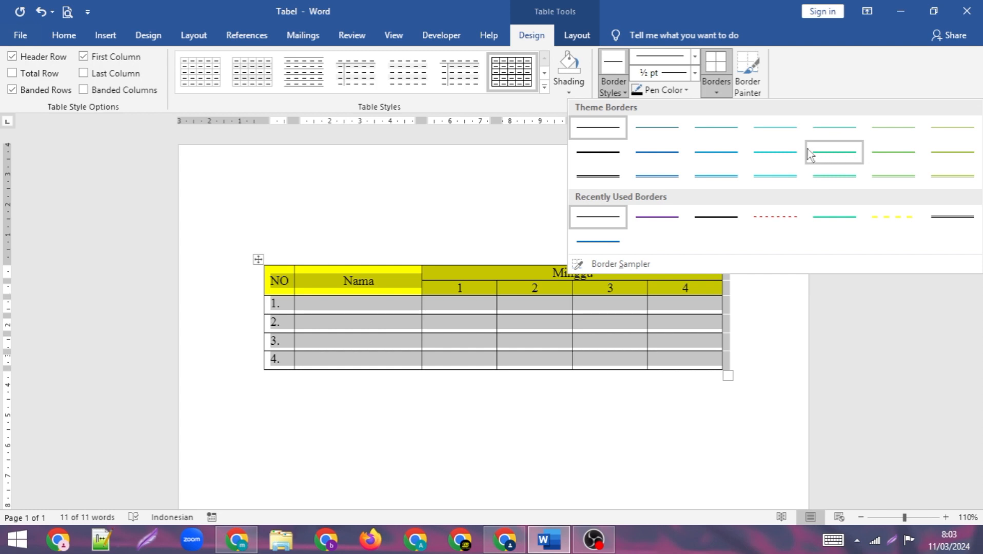
left_click(657, 153)
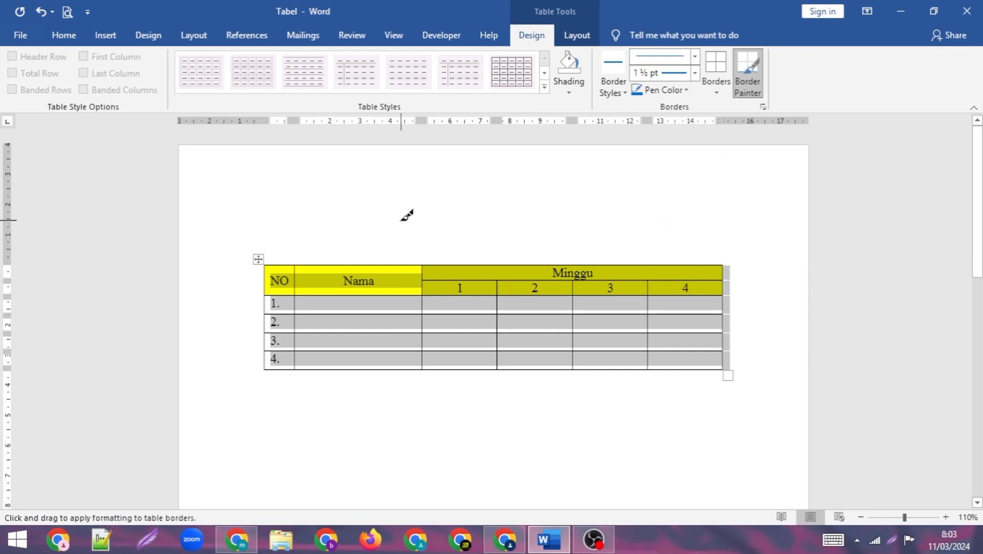
left_click(336, 265)
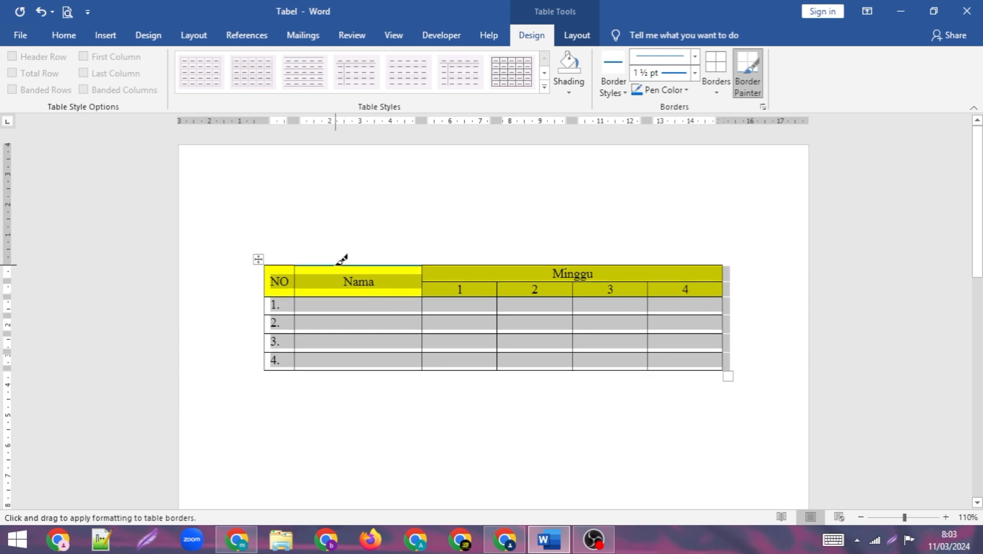
left_click(445, 266)
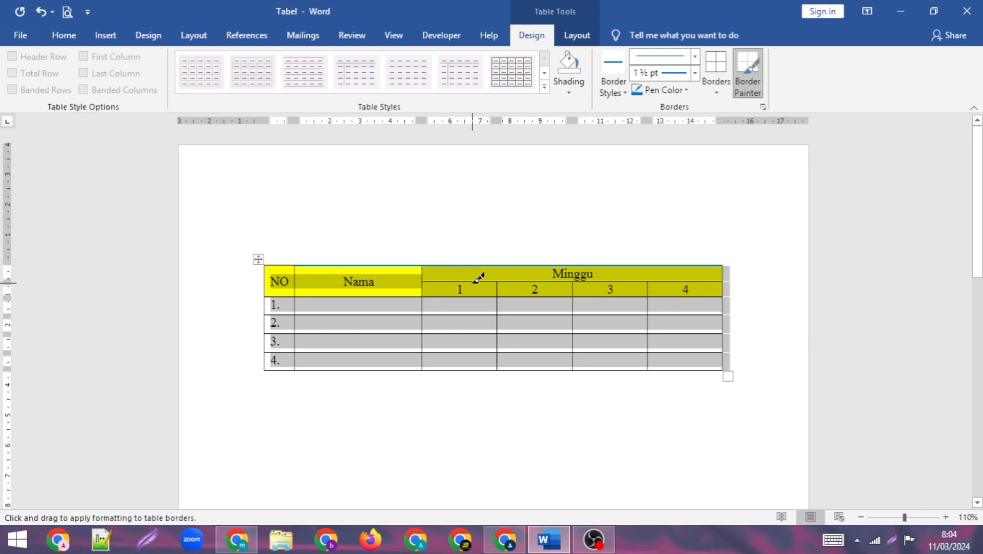
left_click_drag(512, 282, 687, 281)
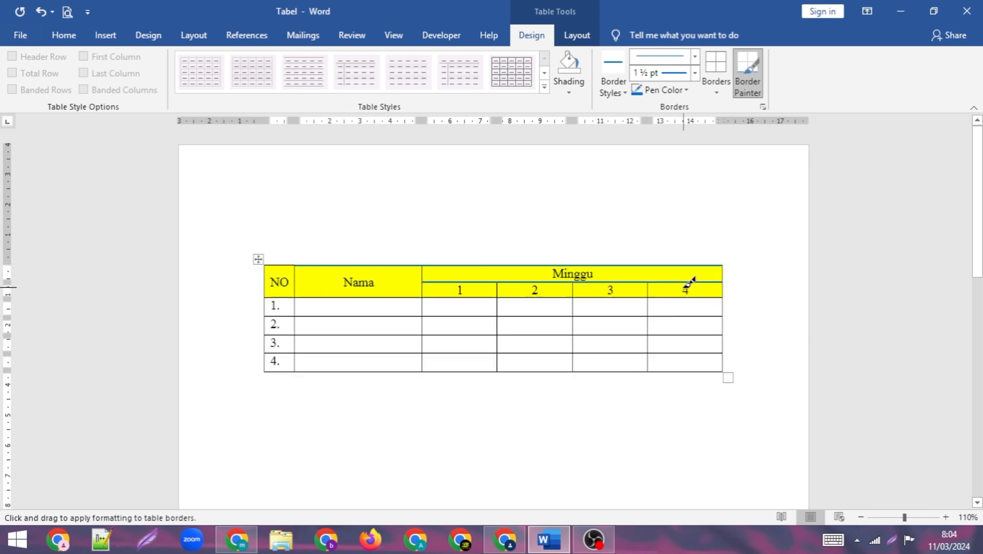
left_click(284, 266)
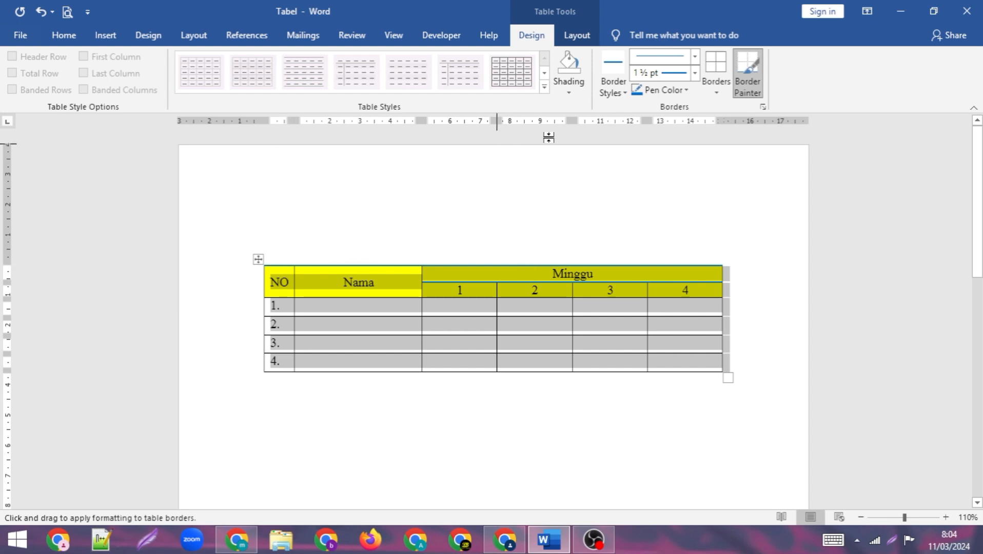
Step: Repaint the top border and the line above week 1 with the thin solid black ½ pt border style
left_click(618, 97)
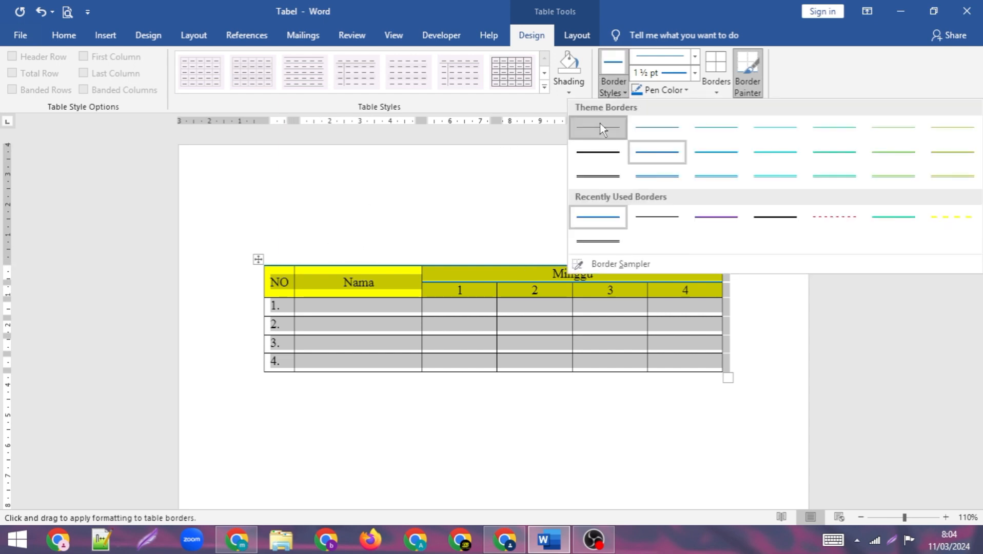
left_click(604, 127)
left_click_drag(284, 266, 619, 264)
left_click(434, 279)
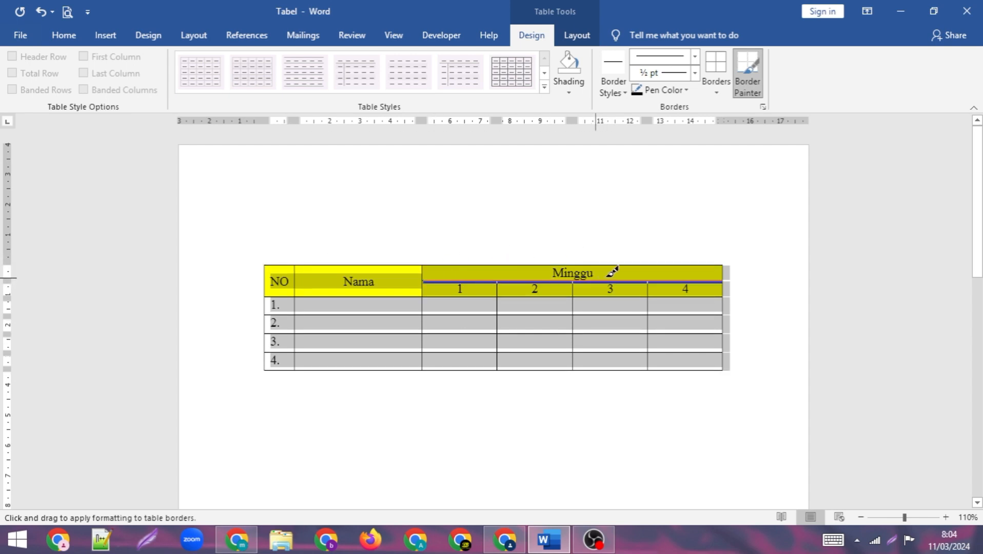
left_click(626, 93)
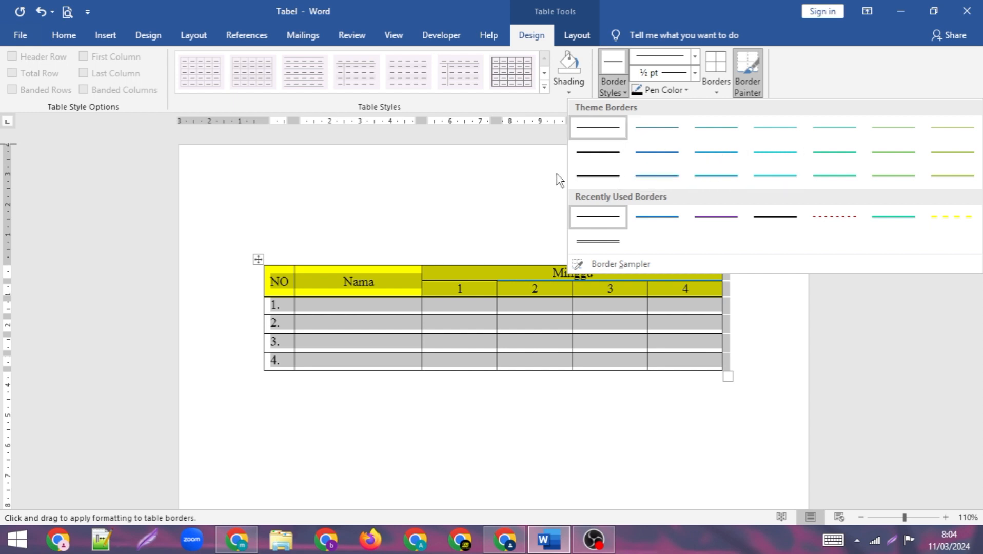
left_click(525, 172)
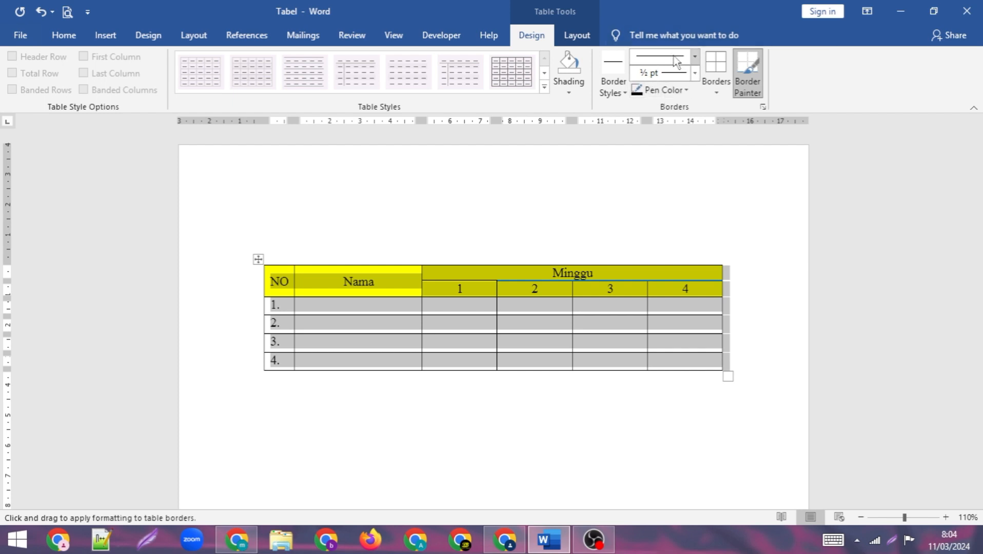
Step: Set the border pen to a dashed red 2 ¼ pt line and paint the table's top border and the line below Minggu
left_click(695, 57)
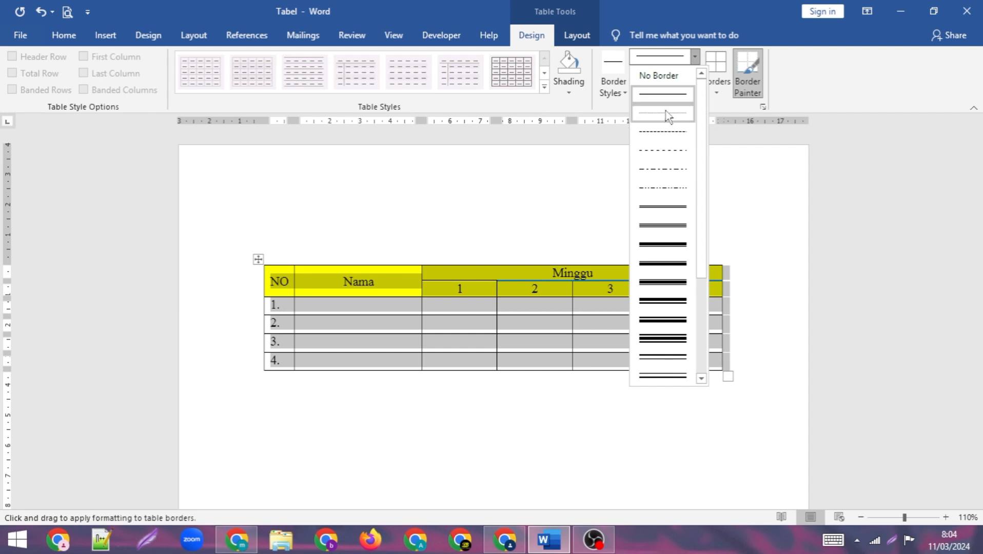
left_click(664, 157)
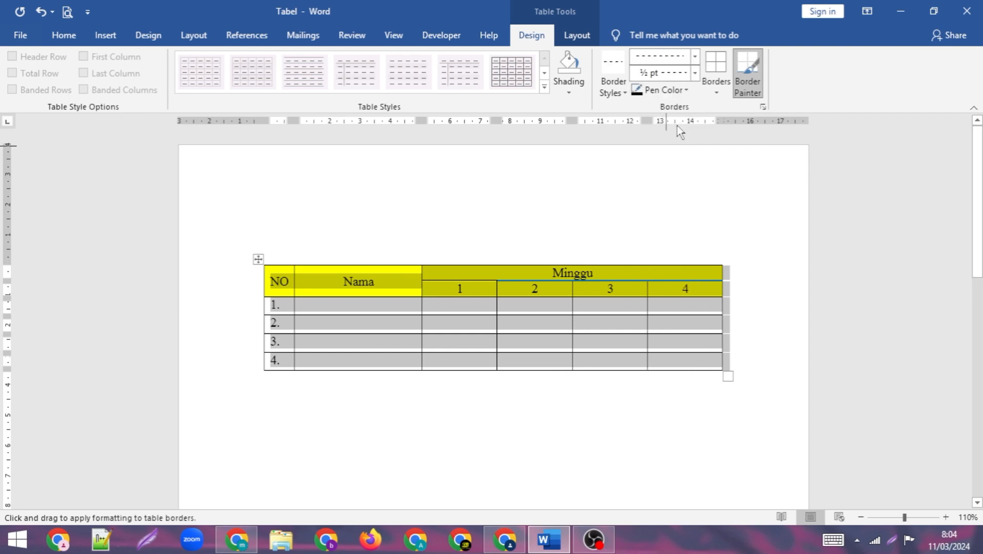
left_click(696, 74)
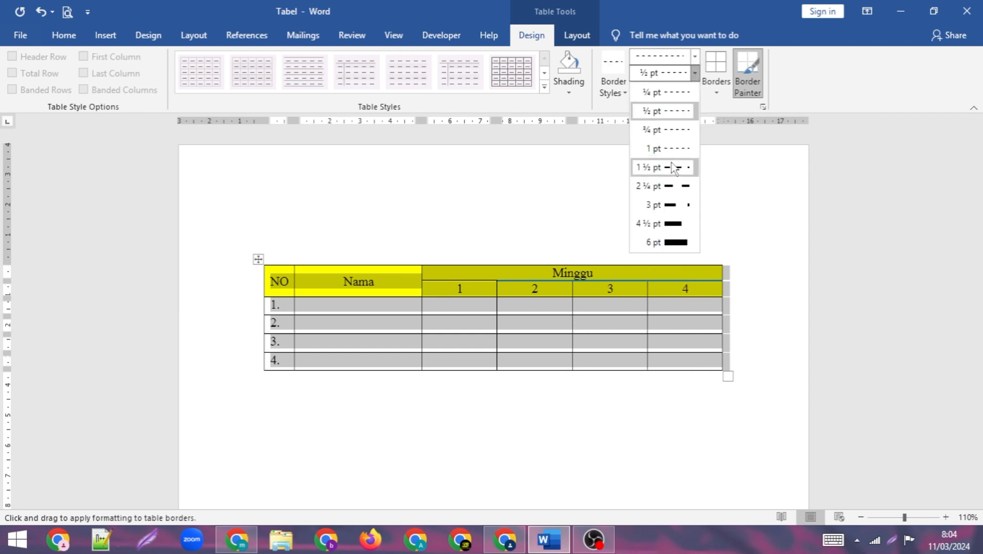
left_click(672, 186)
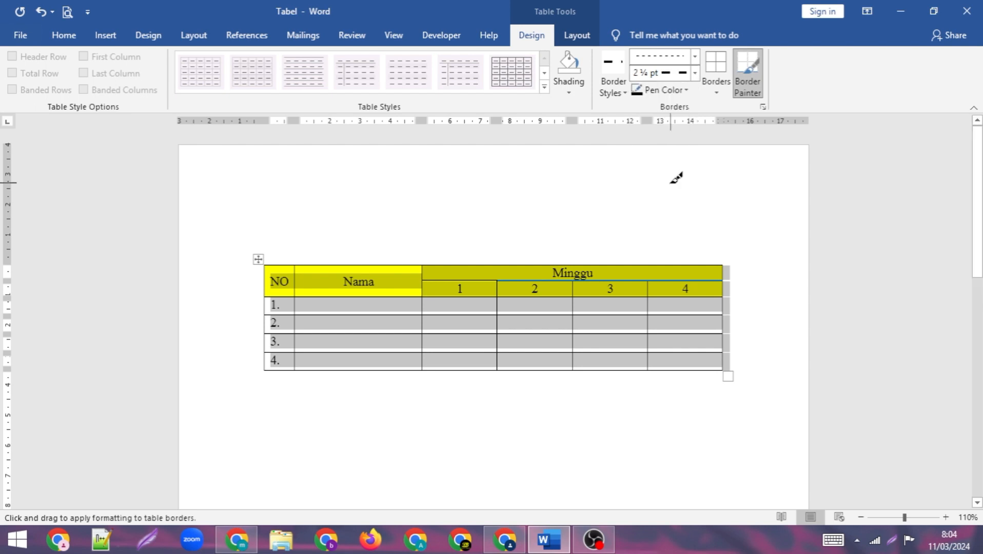
left_click(685, 91)
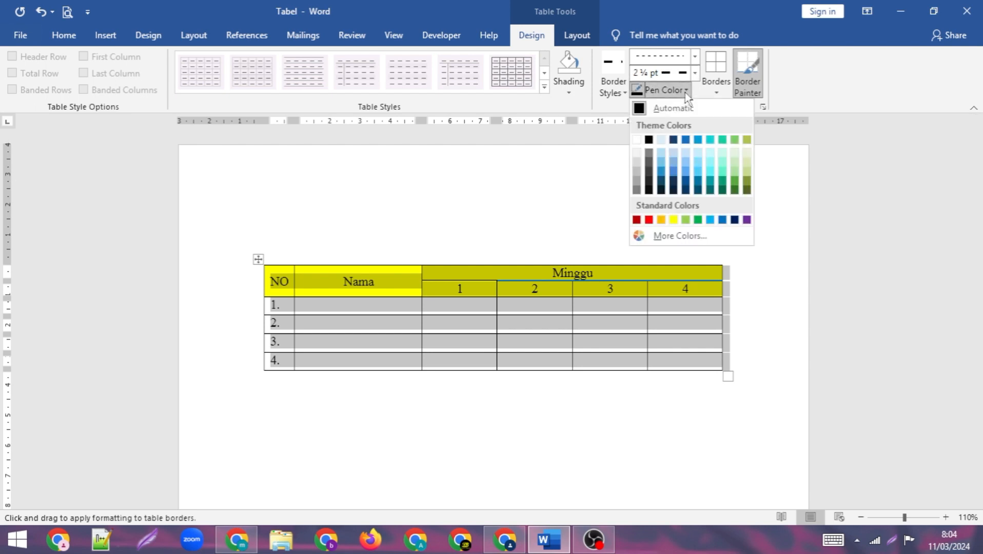
left_click(648, 220)
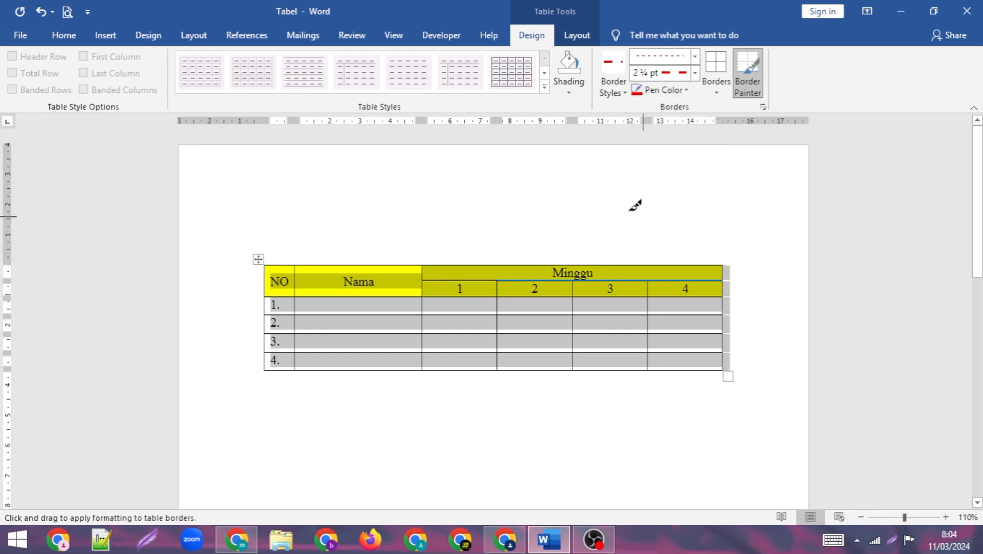
left_click(365, 266)
left_click(469, 266)
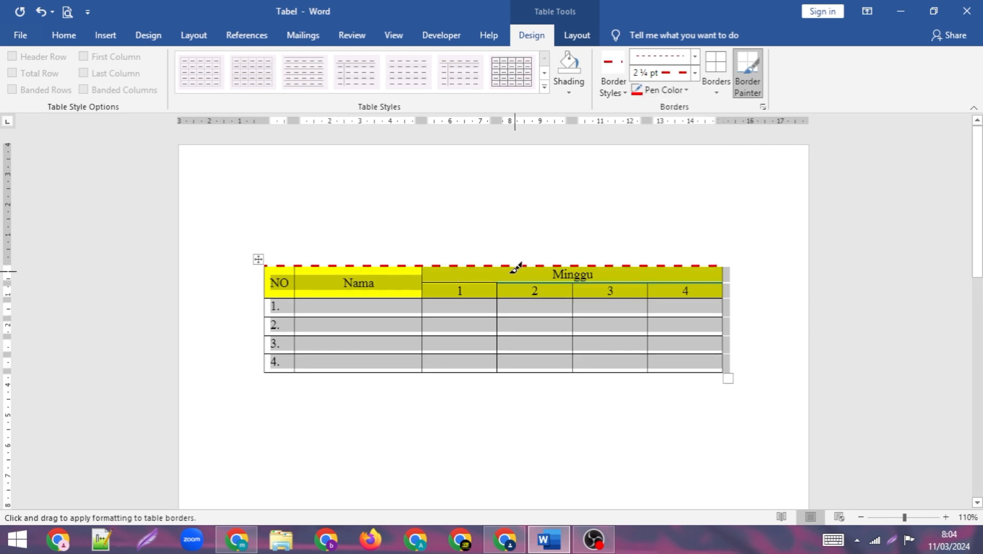
left_click(473, 283)
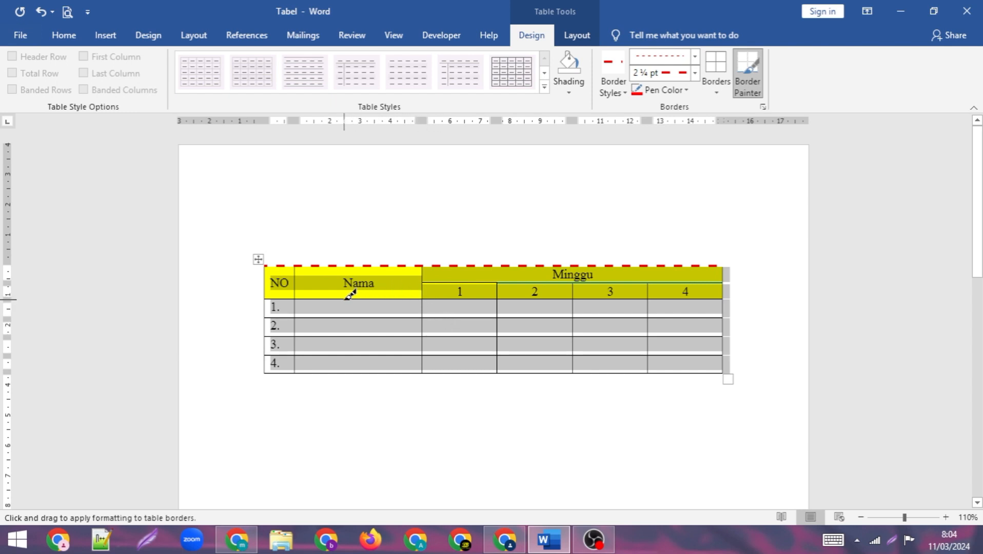
Step: Restore the solid black ½ pt border style and repaint the table's top border and the line below Minggu
left_click(627, 94)
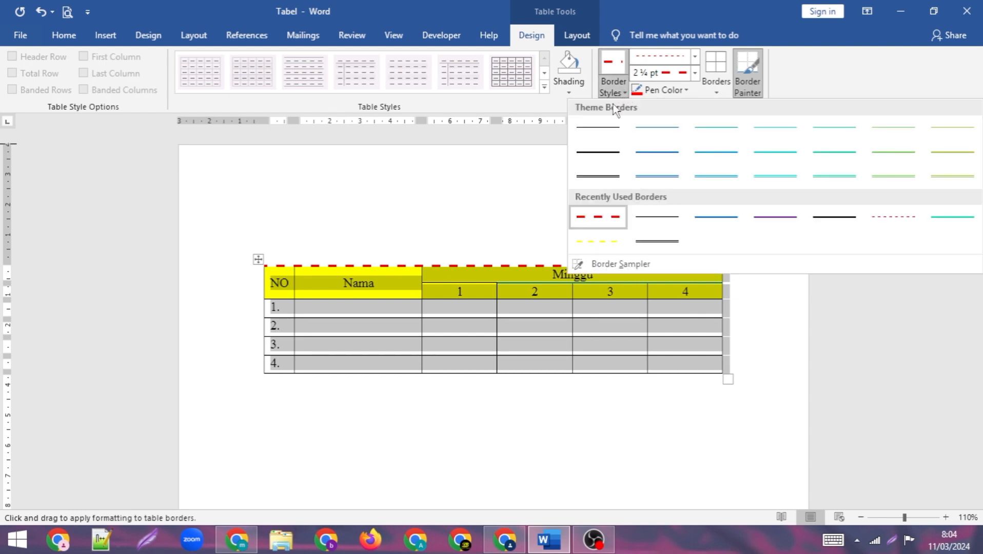
left_click(604, 132)
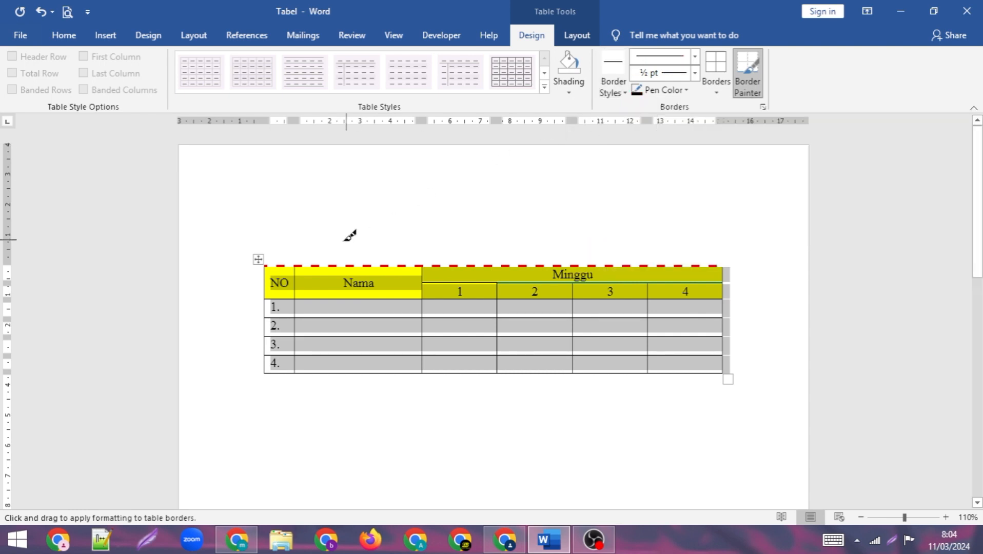
left_click(457, 264)
left_click(585, 265)
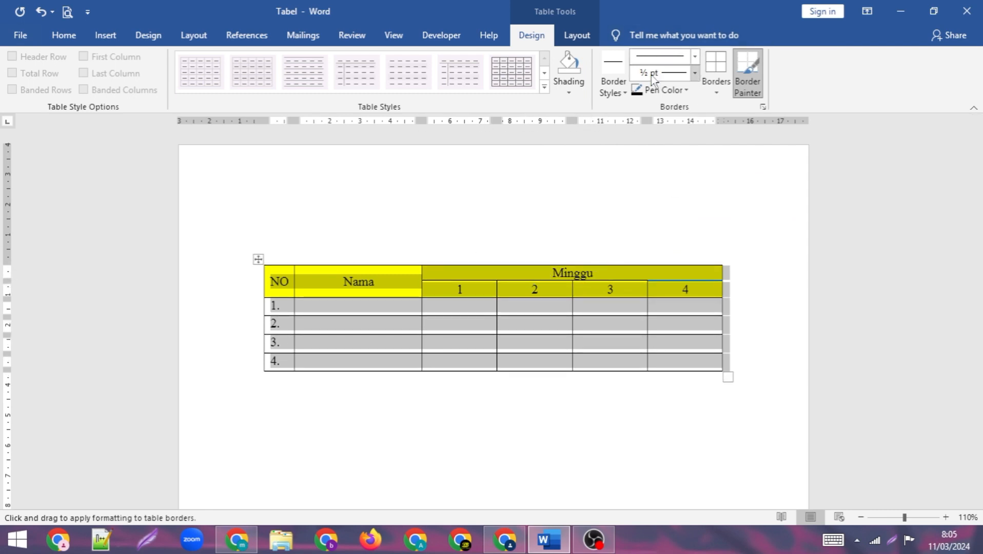
left_click(696, 57)
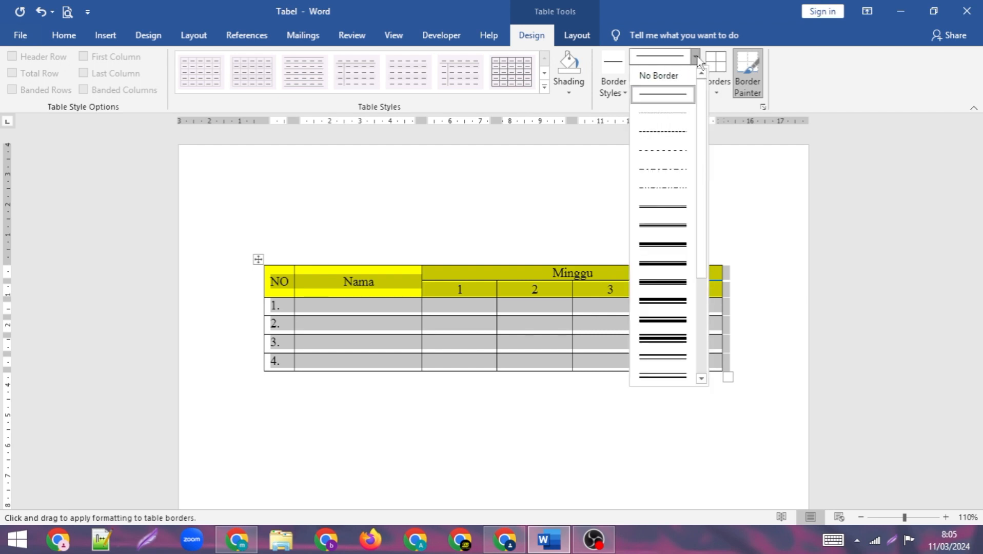
left_click(697, 58)
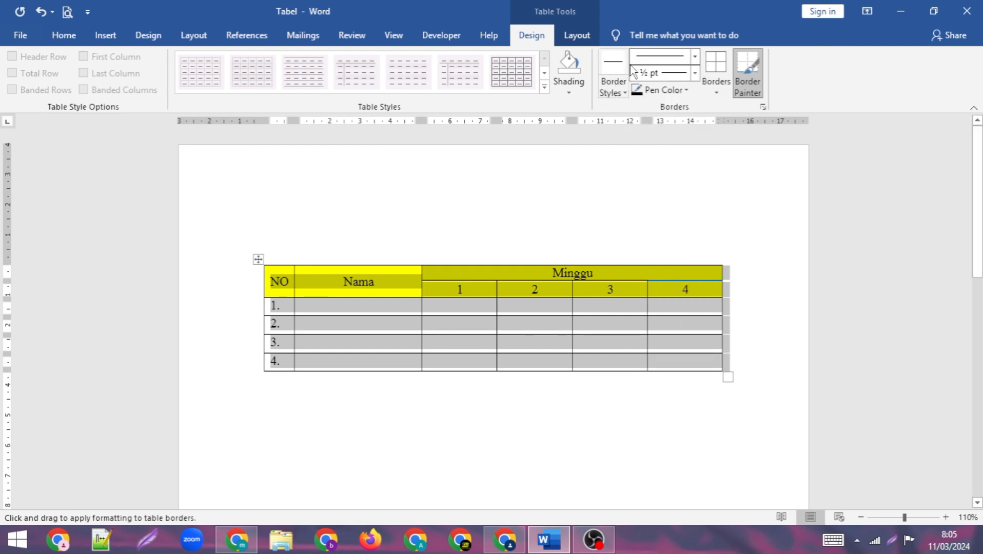
left_click(695, 73)
left_click(696, 58)
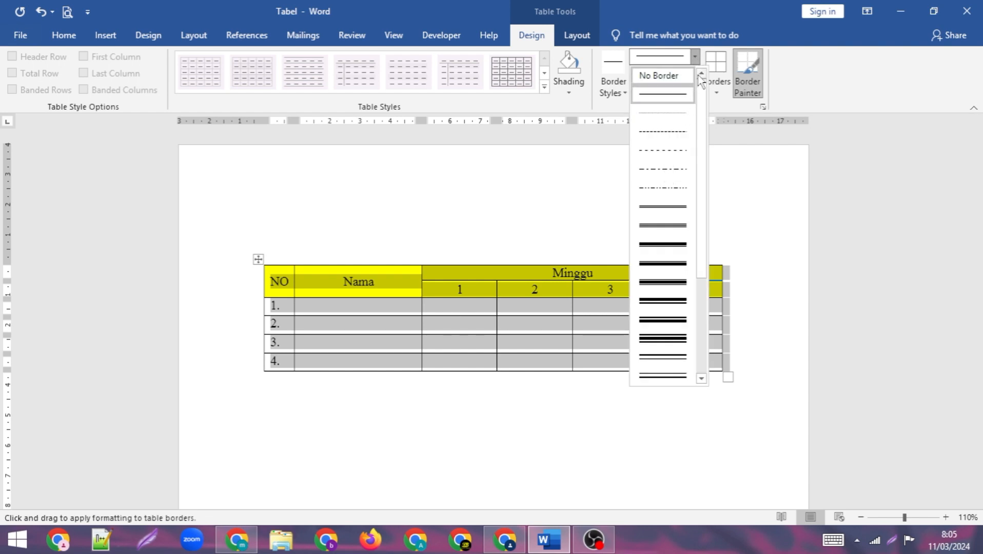
left_click(696, 58)
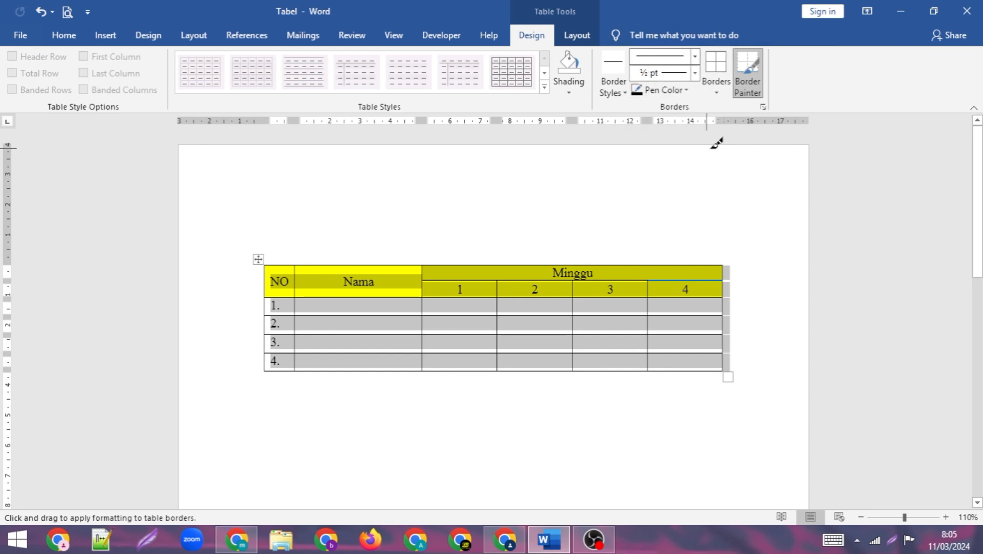
Step: Toggle the table's outside borders off and on again, and apply inside borders to all its cells
left_click(717, 94)
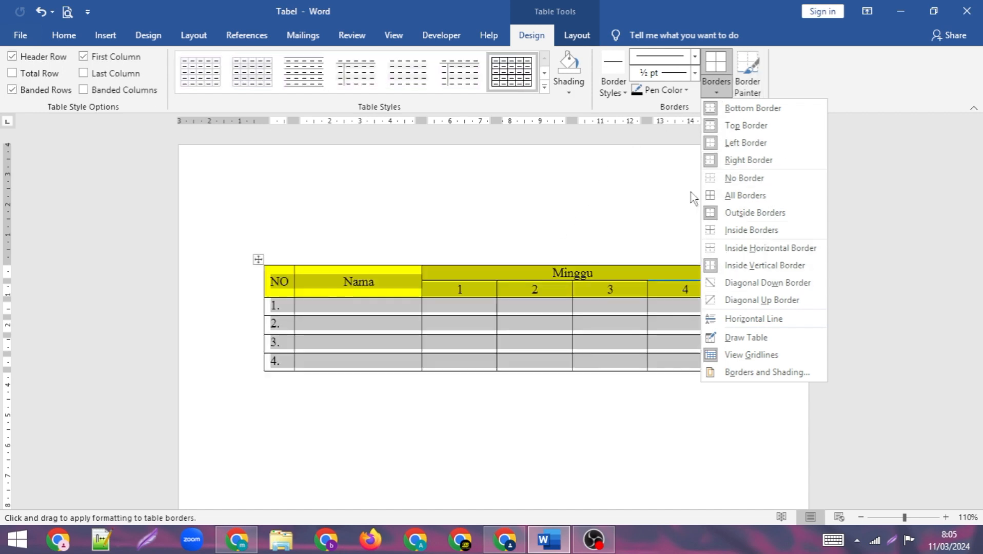
left_click(731, 213)
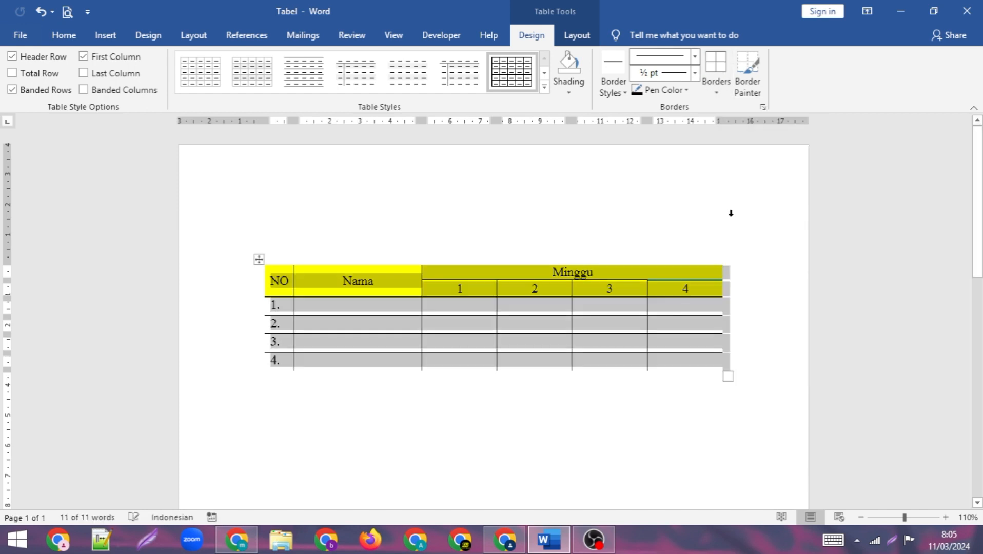
left_click(717, 67)
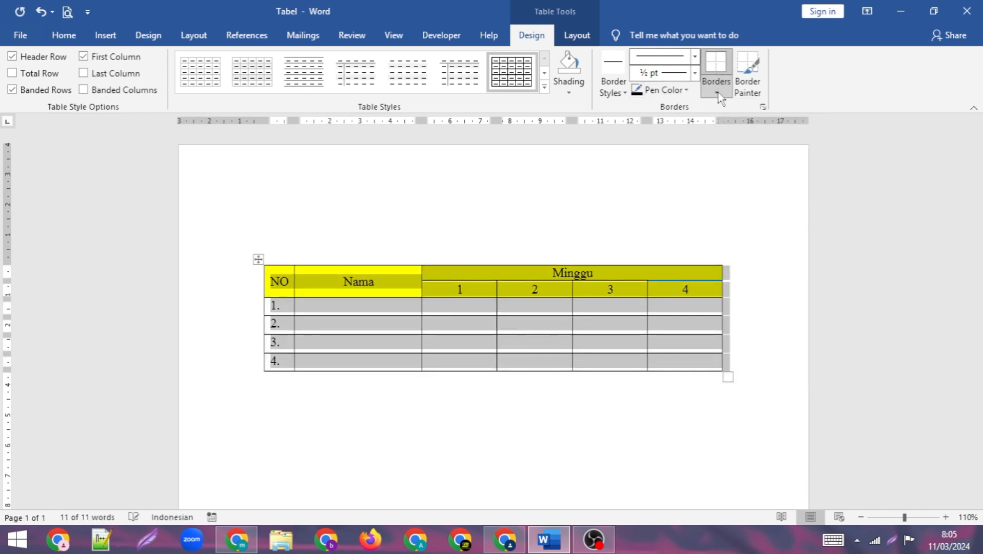
left_click(719, 96)
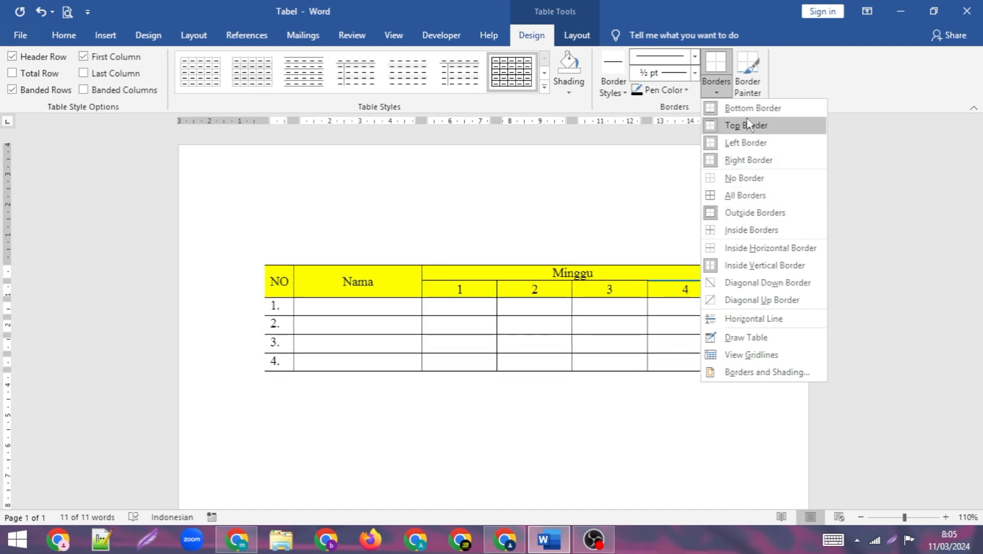
left_click(738, 231)
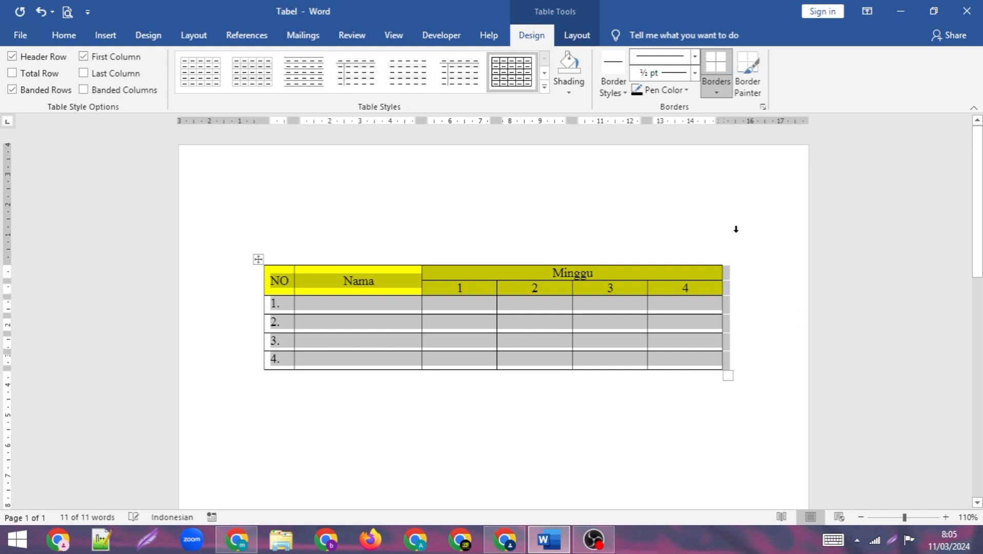
Step: Toggle the top border of the whole table off and on again, twice
left_click(717, 64)
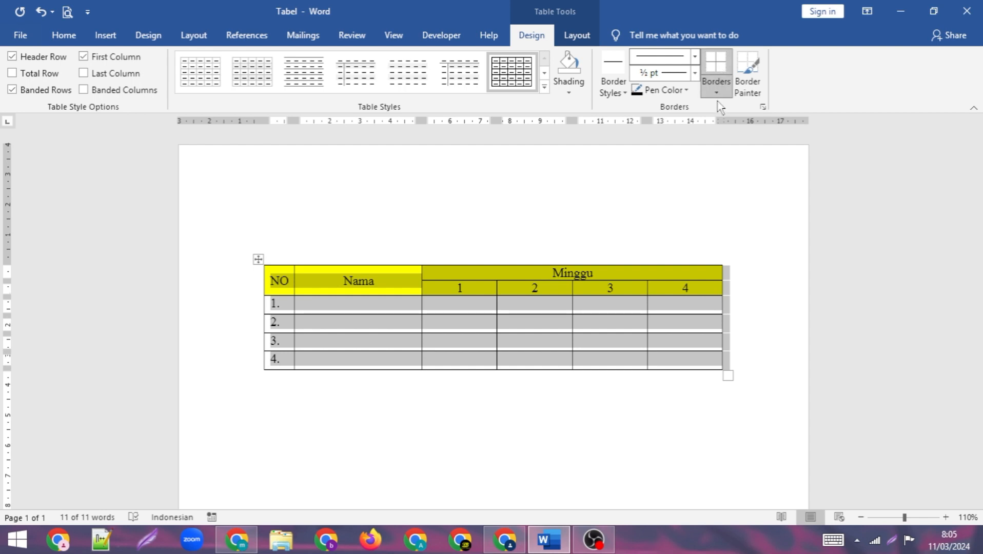
left_click(716, 93)
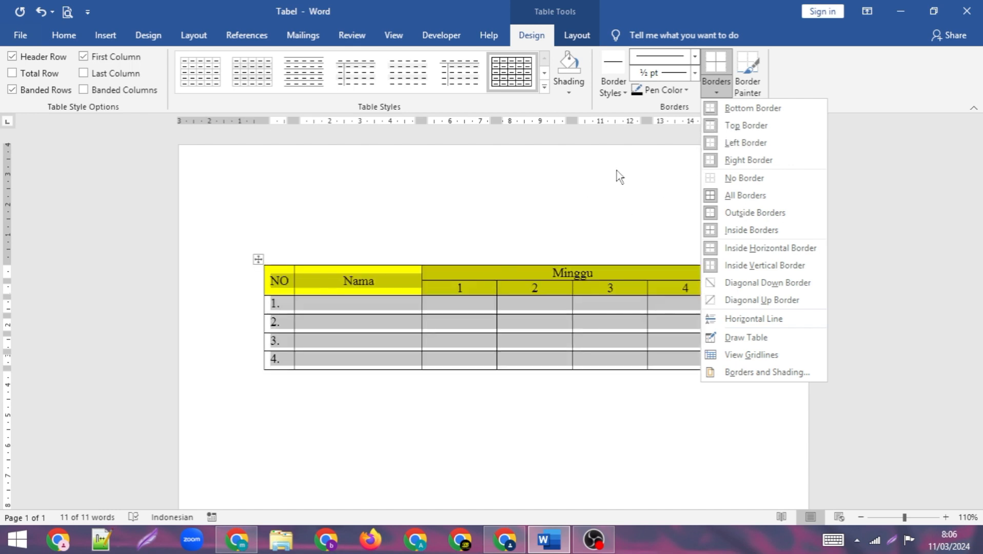
left_click(736, 129)
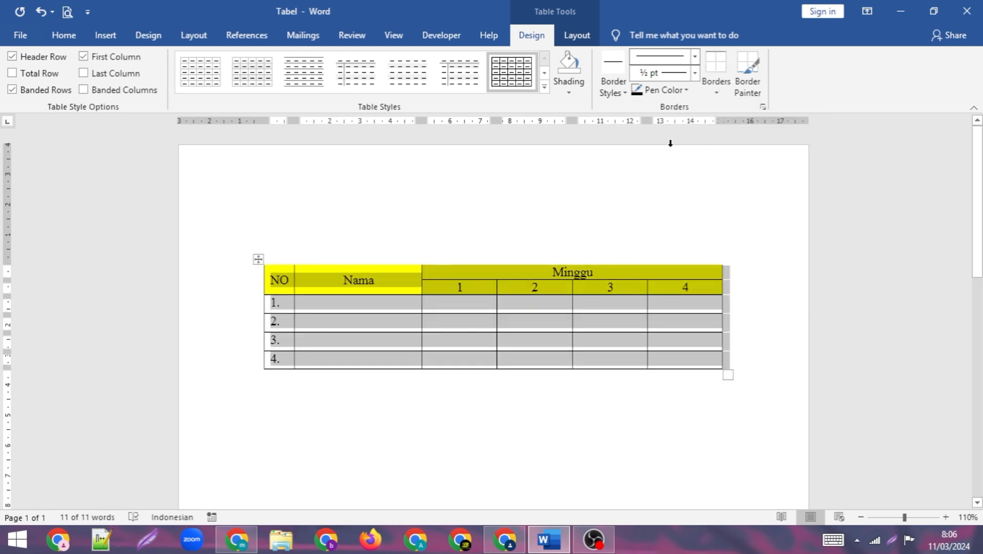
left_click(717, 71)
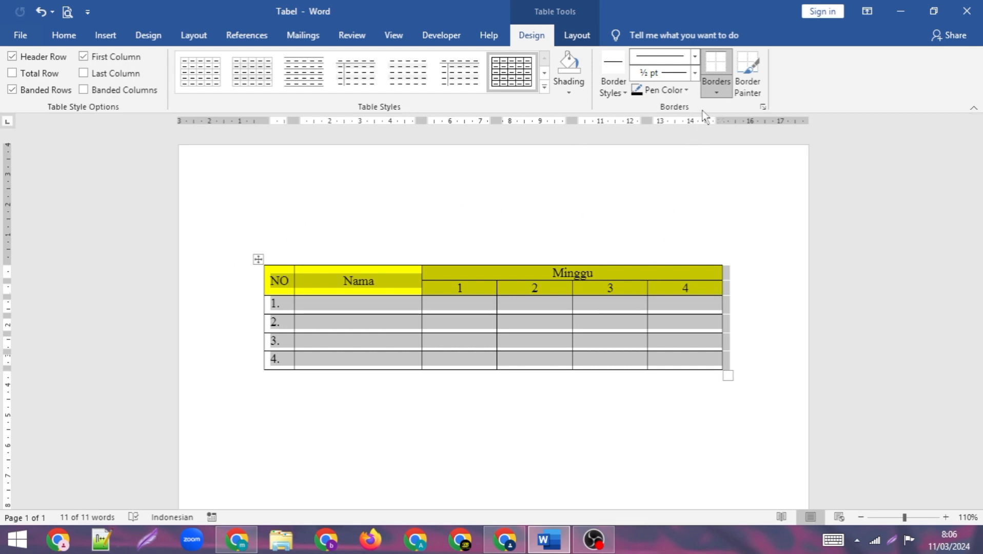
left_click(718, 90)
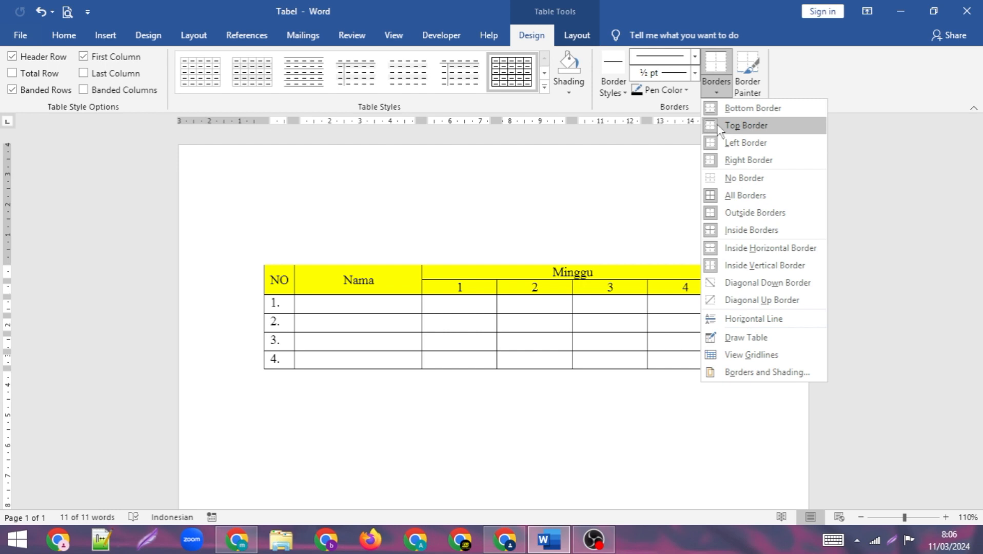
left_click(745, 125)
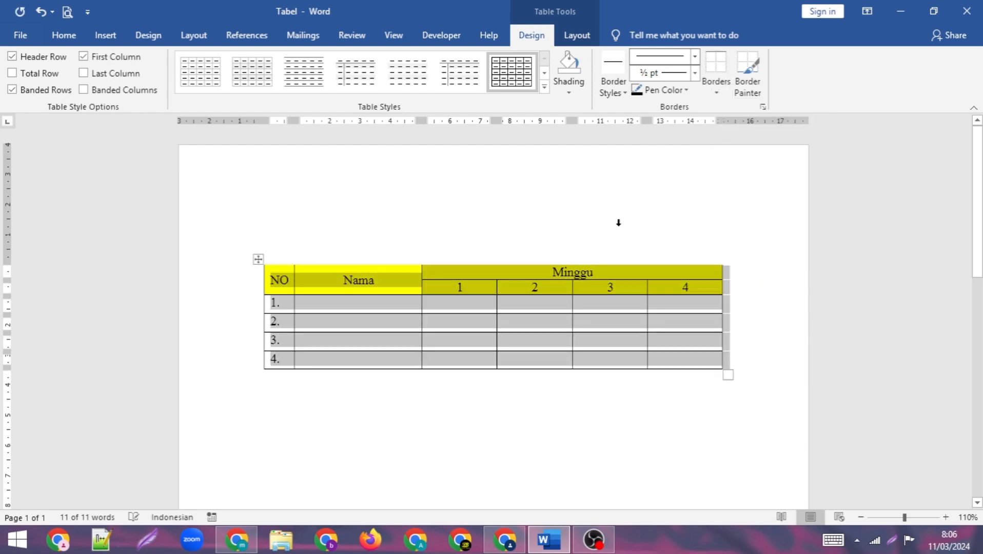
left_click(717, 84)
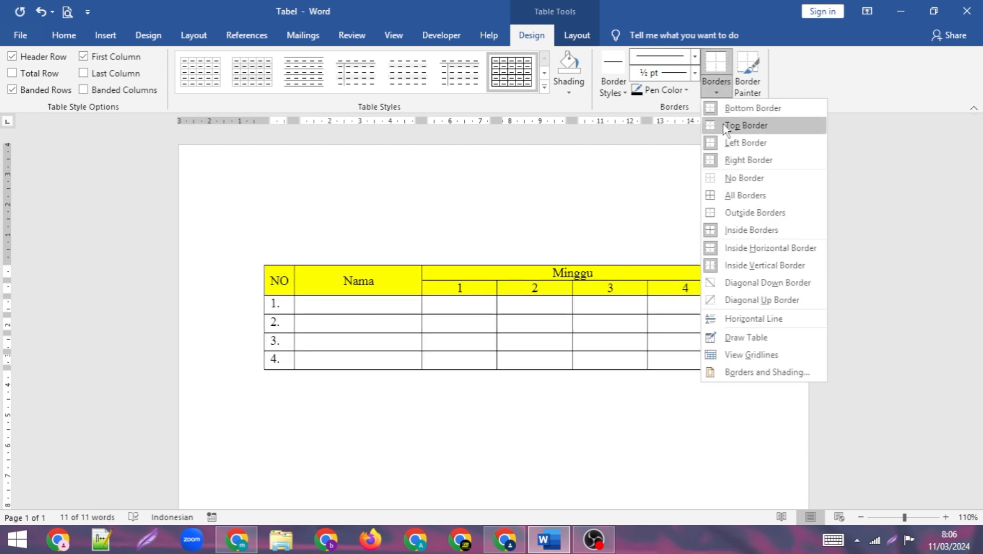
left_click(726, 126)
Step: In Borders and Shading, remove the top, left, right and bottom outer borders from the whole table
left_click(717, 92)
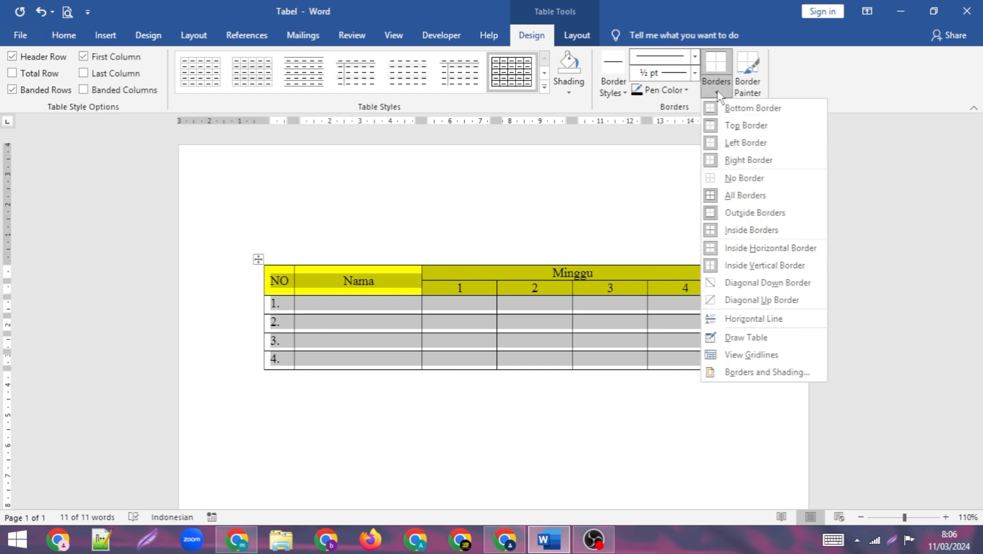
left_click(753, 374)
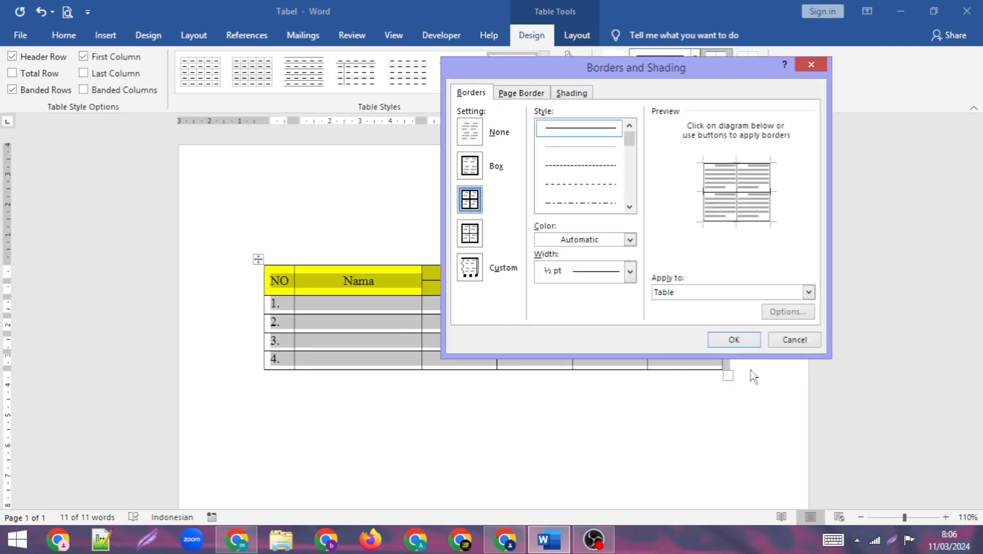
left_click_drag(623, 64, 708, 59)
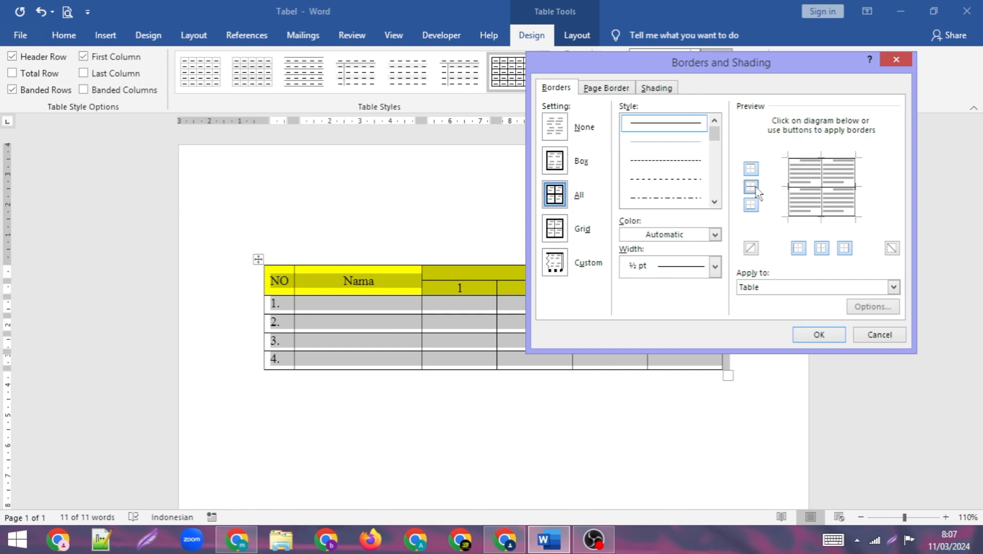
left_click(750, 170)
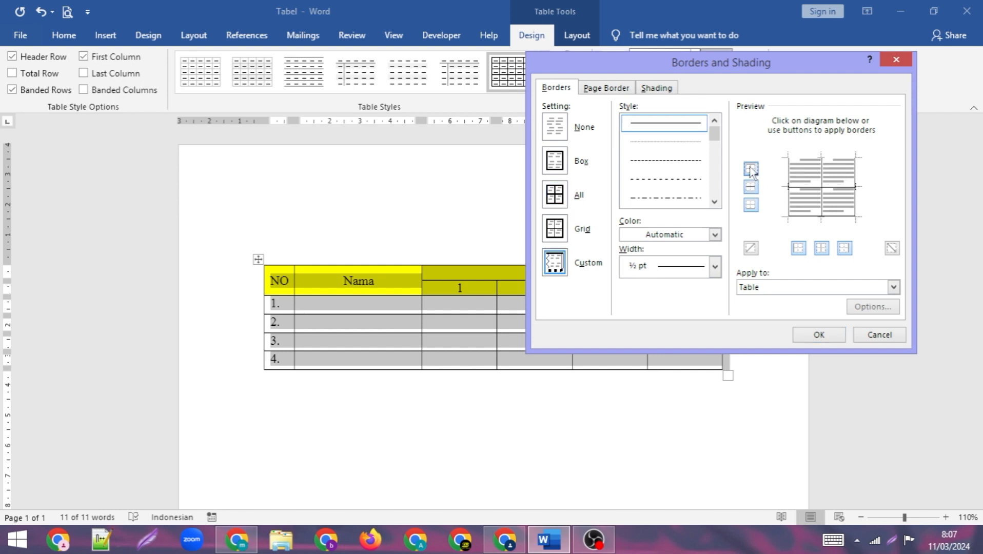
left_click(798, 251)
left_click(846, 250)
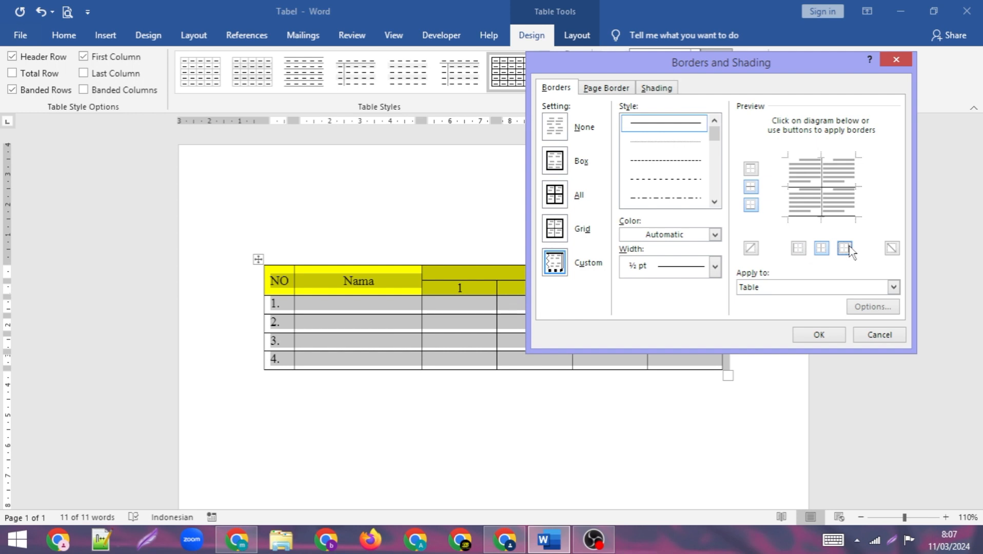
left_click(752, 205)
Step: Set the border line to solid red at 1 ½ pt and apply it to the table's inside borders
left_click(694, 128)
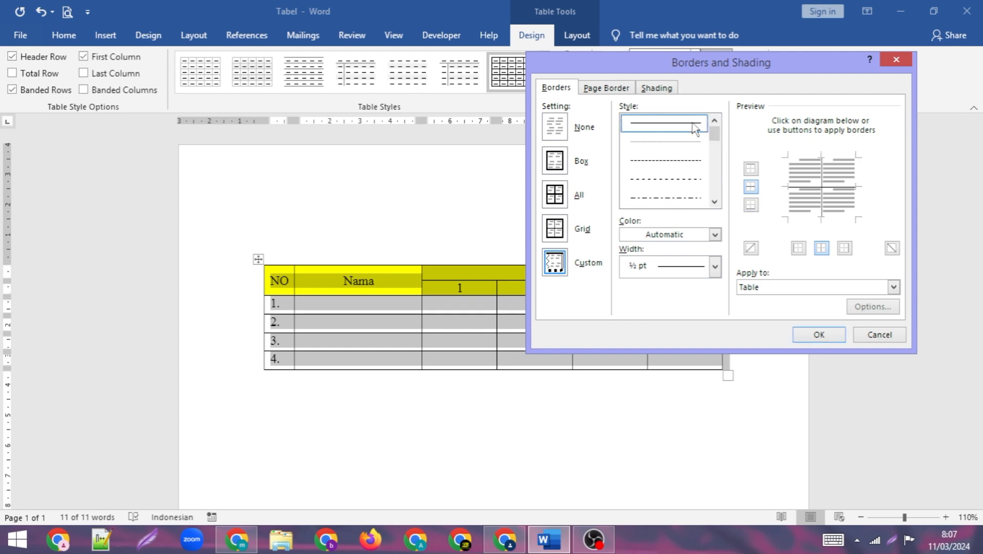
left_click(715, 234)
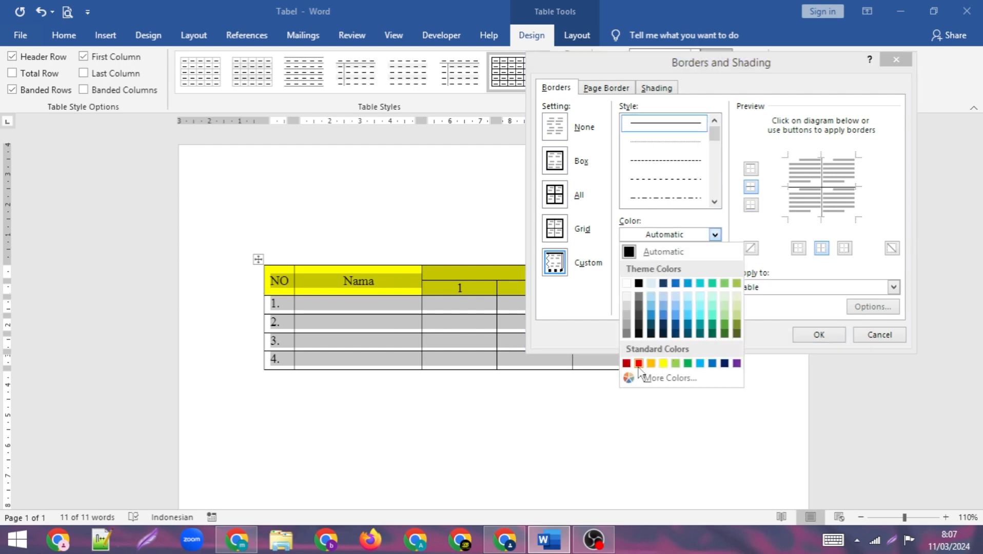
left_click(639, 363)
left_click(715, 266)
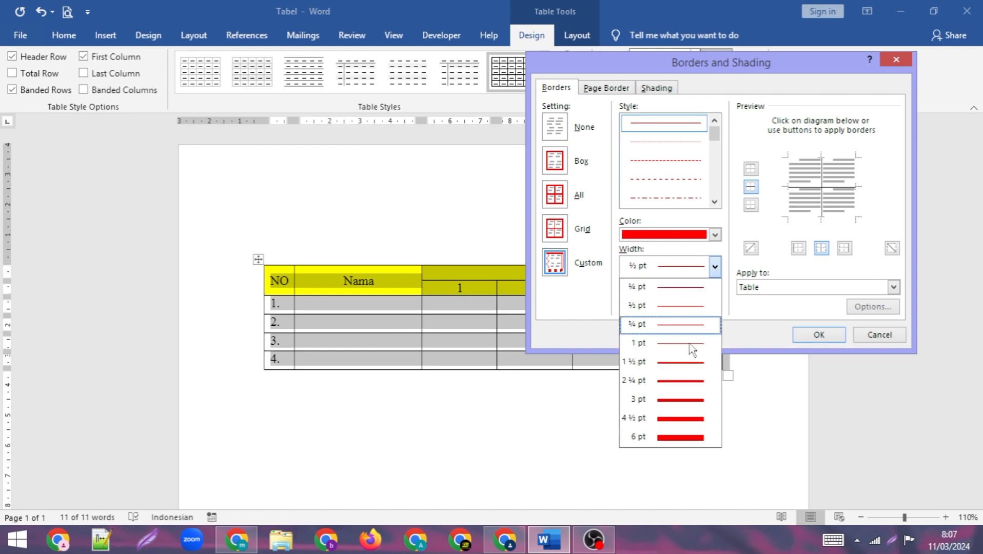
left_click(687, 362)
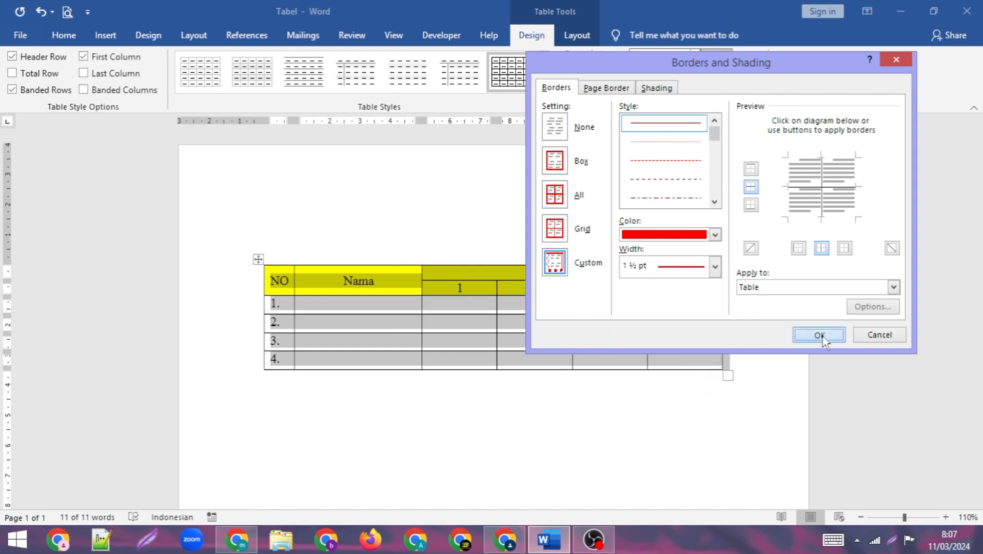
left_click(819, 335)
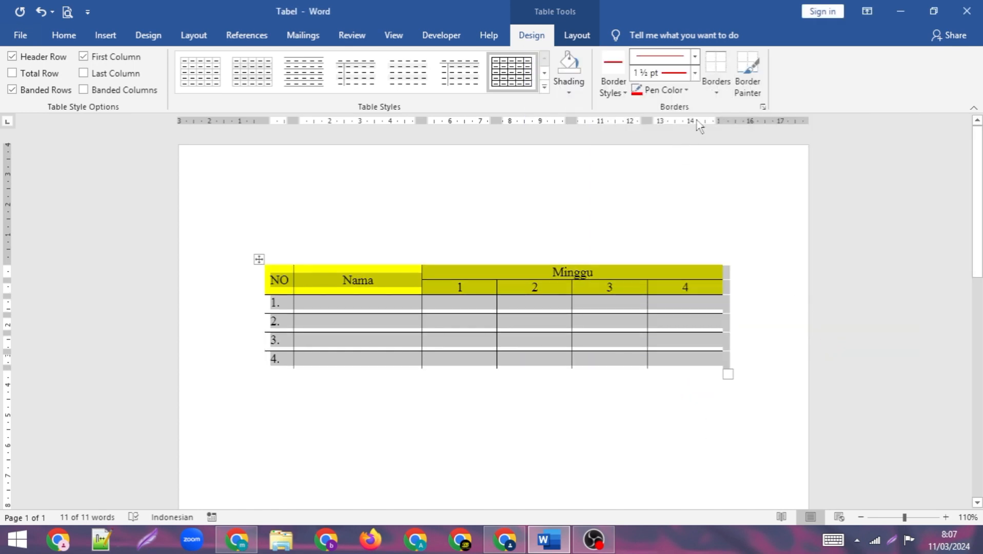
left_click(716, 92)
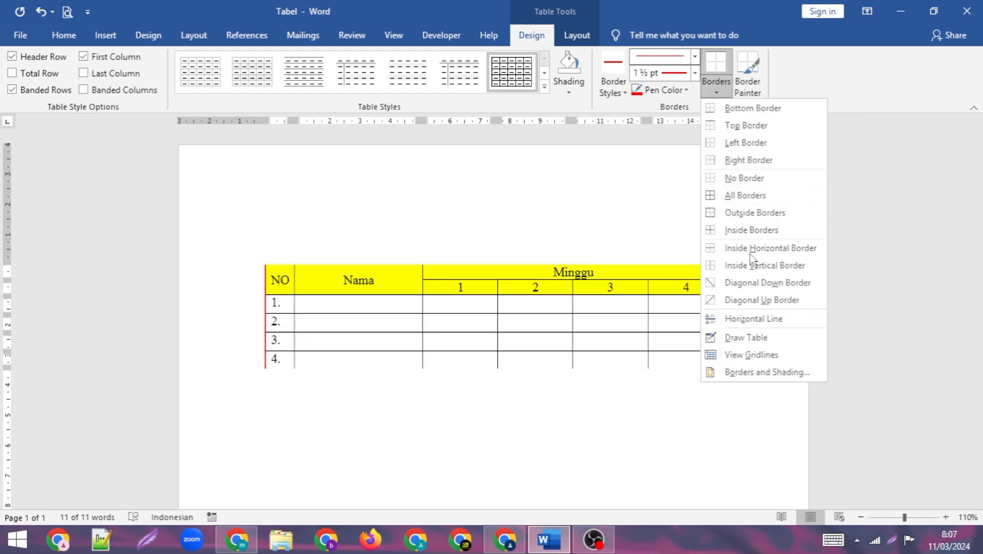
left_click(751, 229)
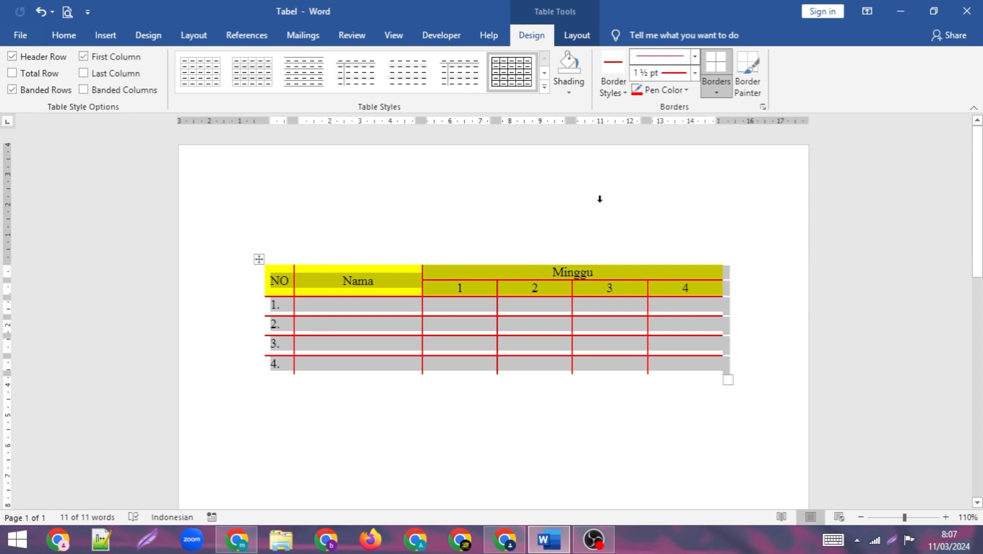
Step: Use Borders and Shading to apply the All setting to the table with a solid line in Automatic colour, ¼ pt wide
left_click(716, 93)
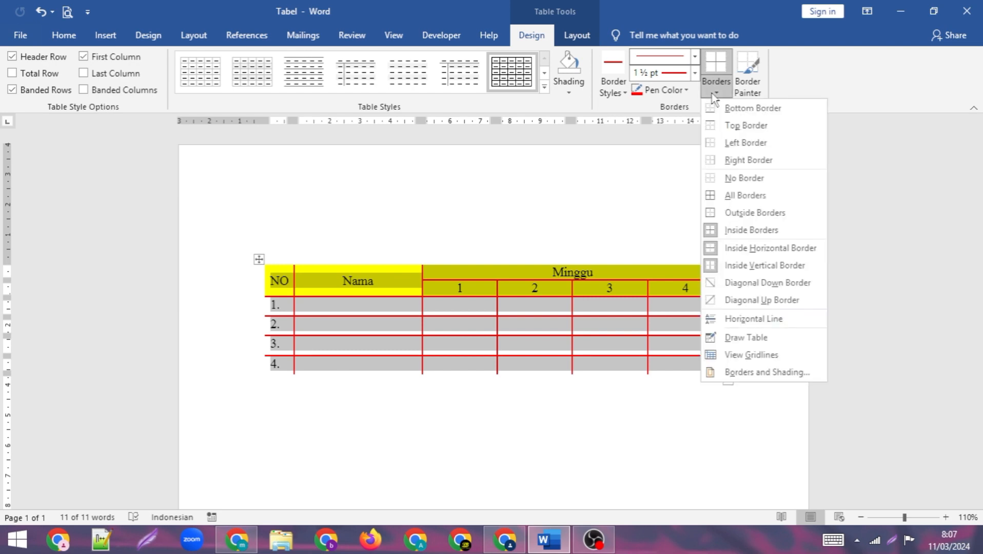
left_click(752, 372)
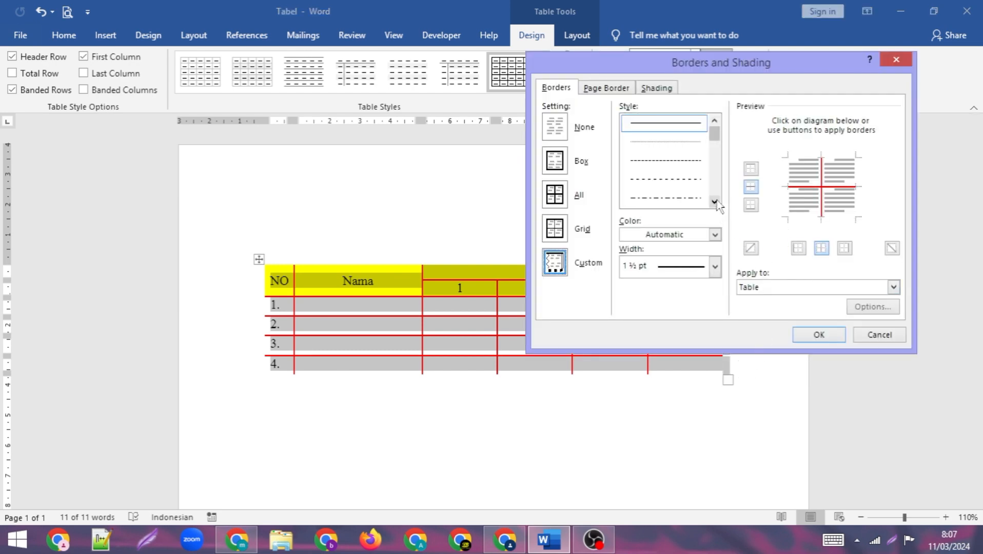
left_click(562, 195)
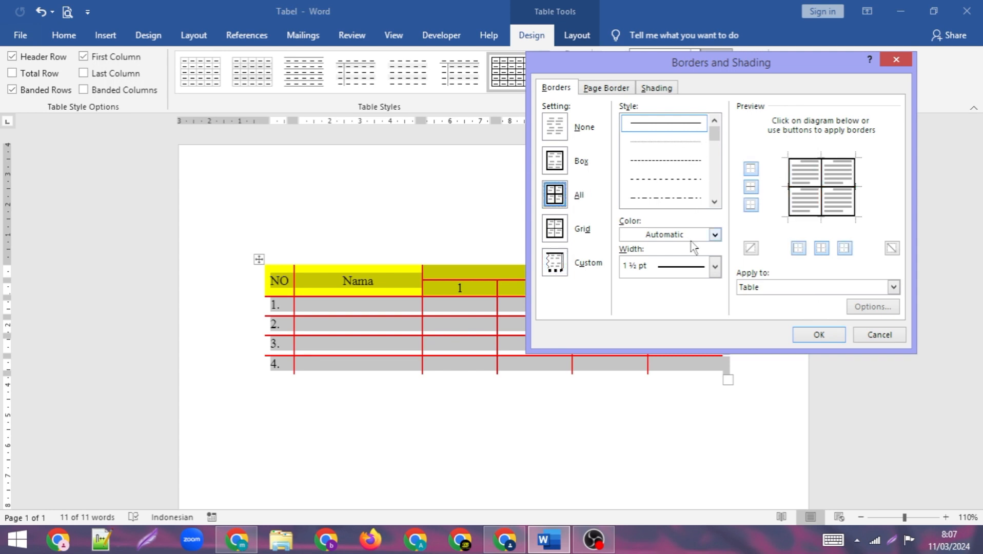
left_click(714, 267)
left_click(693, 287)
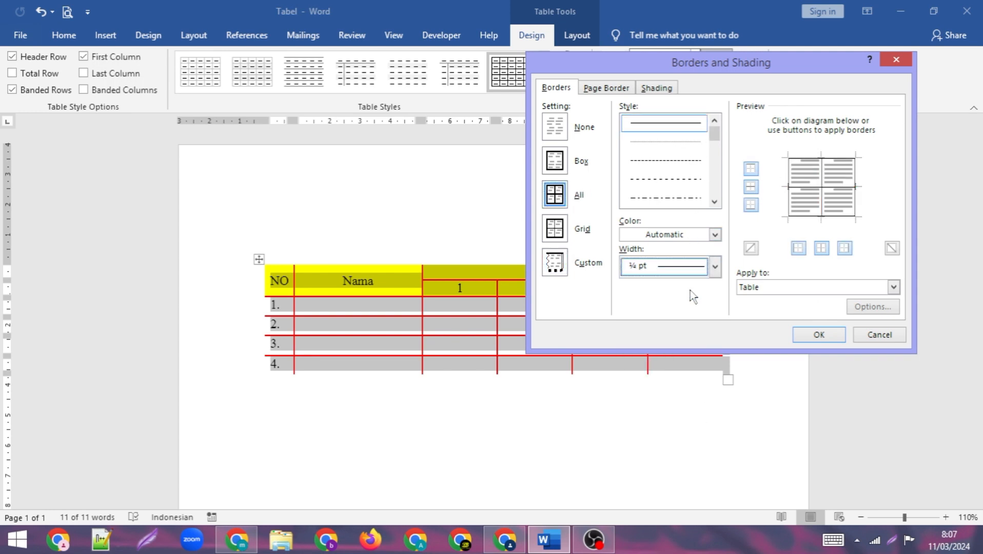
left_click(819, 335)
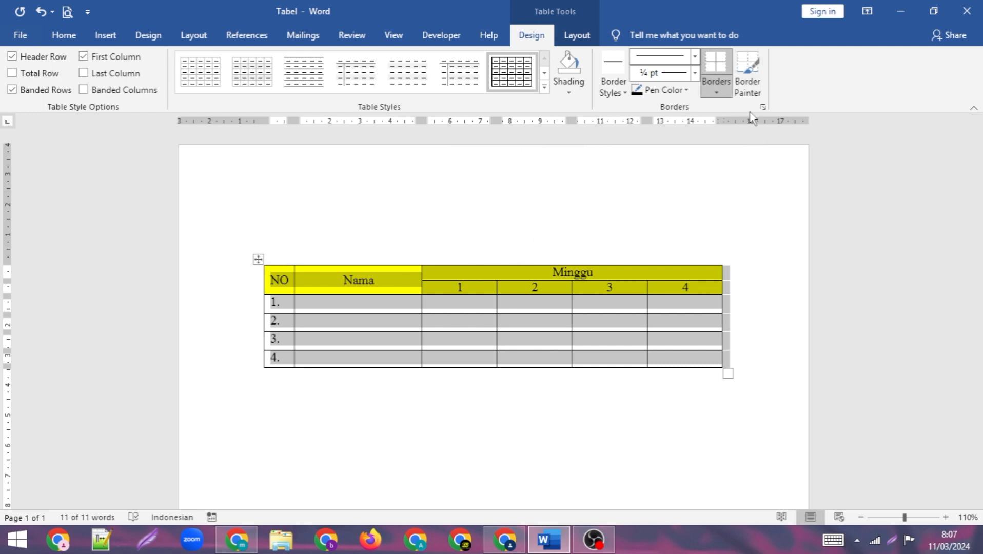
left_click(716, 92)
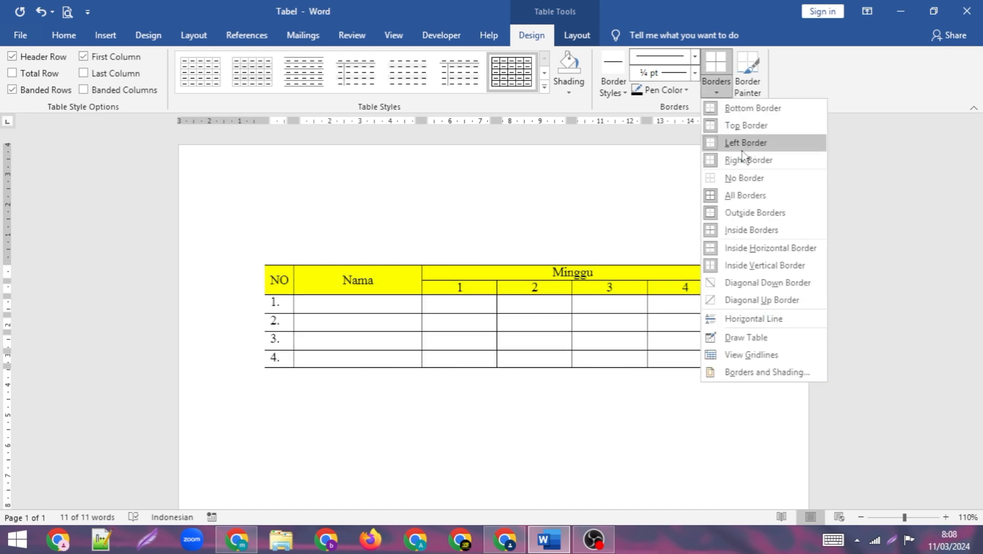
left_click(745, 373)
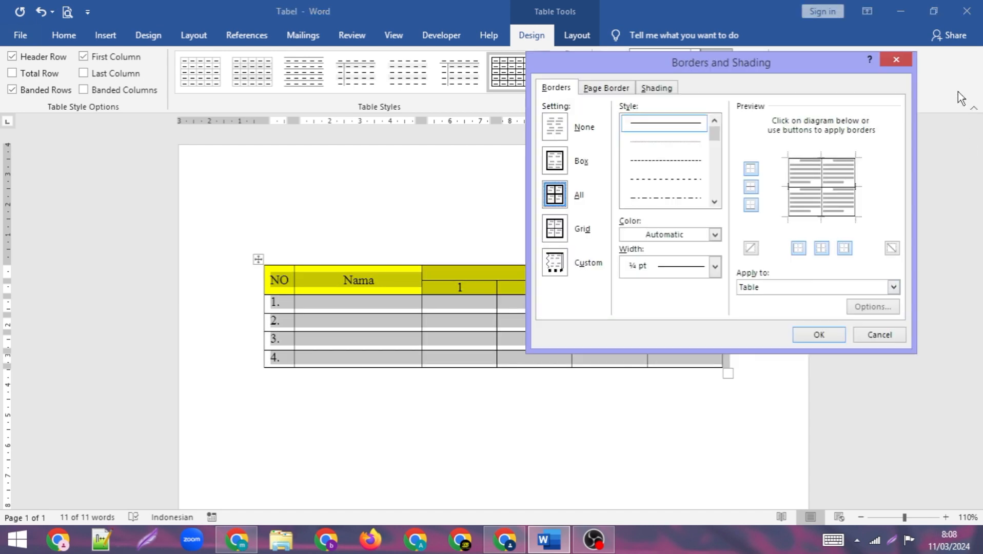
left_click(904, 62)
left_click(717, 92)
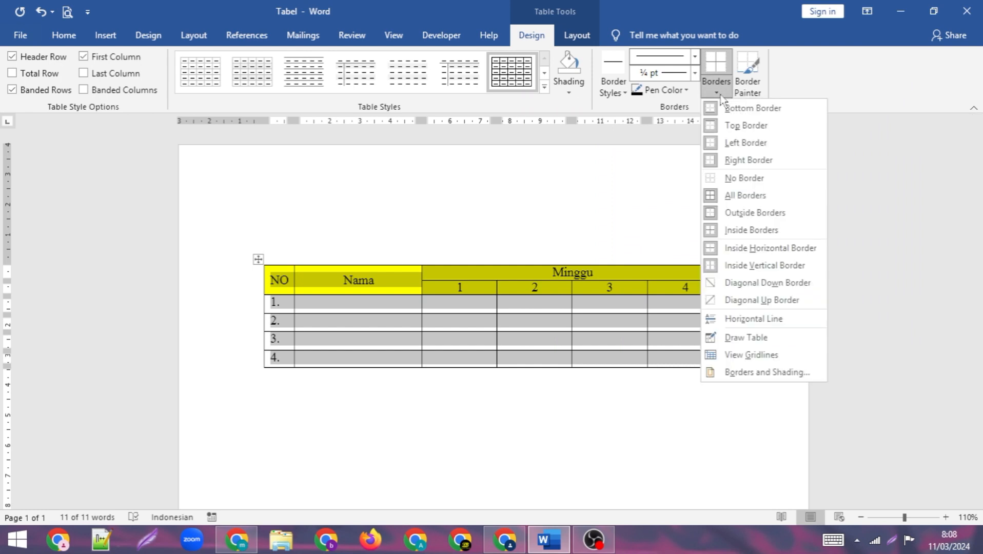
left_click(579, 213)
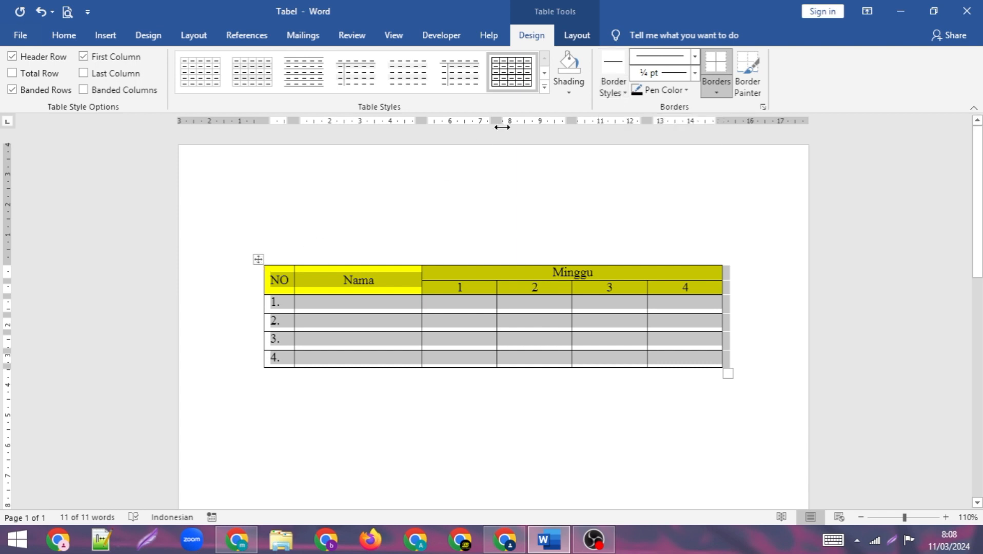
Step: Choose the solid black 1 ½ pt theme border style and apply it to the table's outside borders
left_click(622, 96)
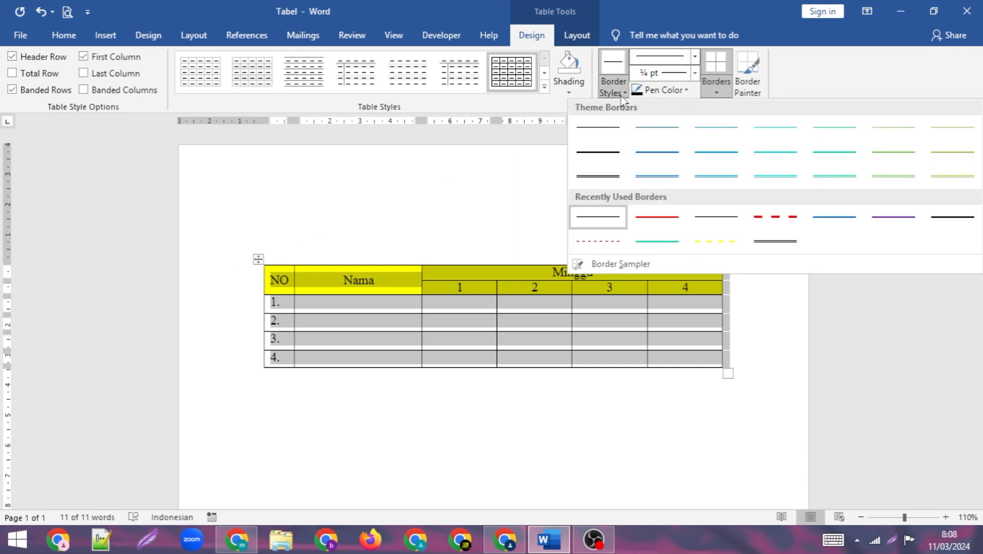
left_click(605, 152)
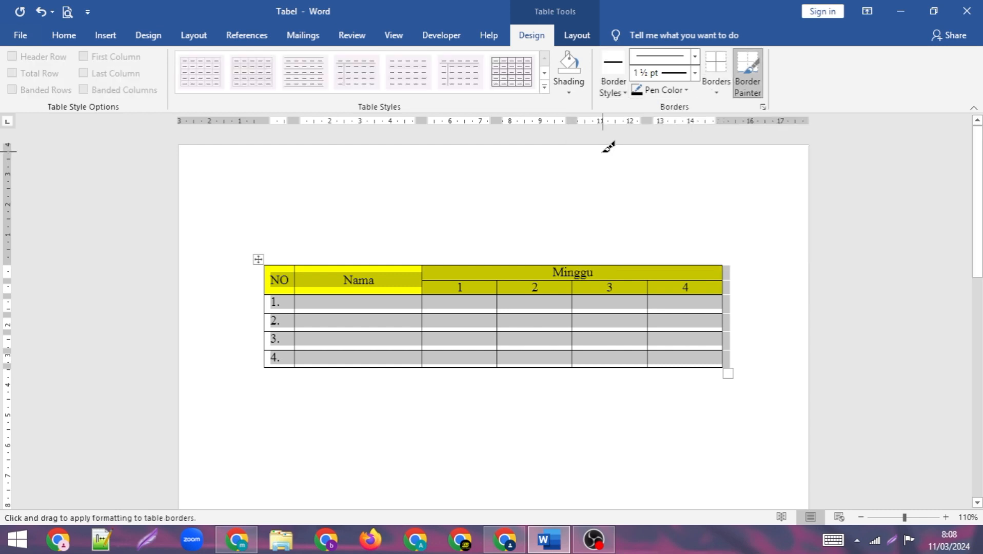
left_click(718, 93)
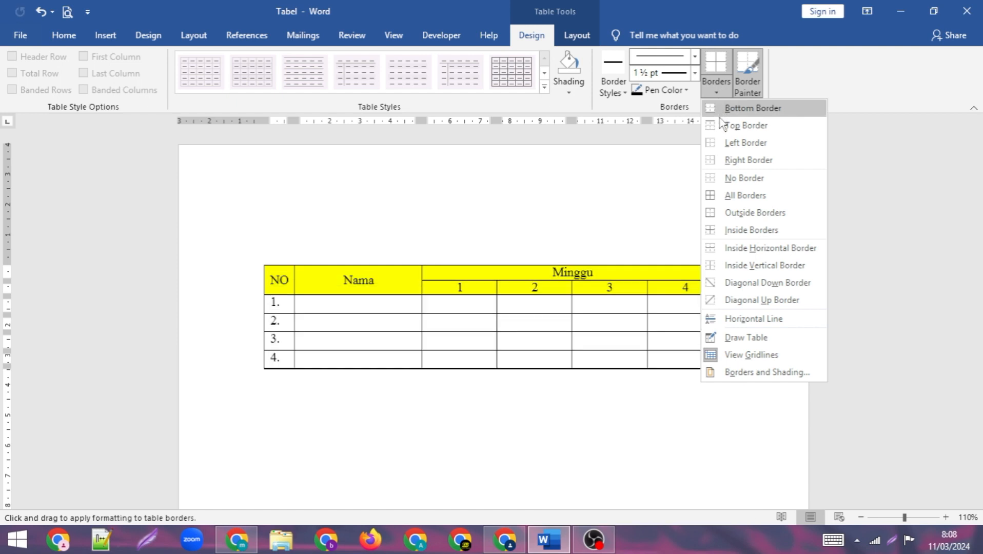
left_click(729, 213)
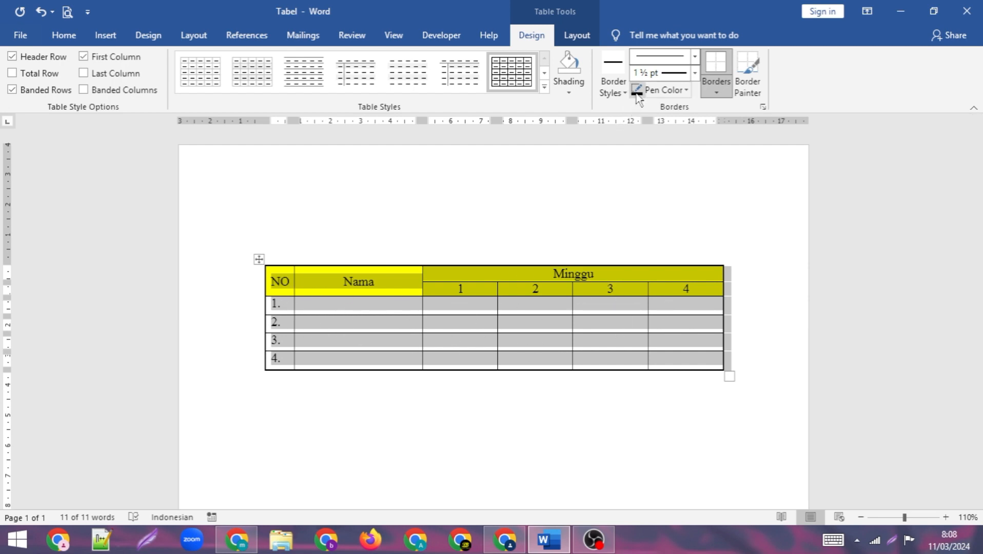
Step: Choose the solid red 1 ½ pt border style and apply it to the table's inside horizontal borders
left_click(619, 92)
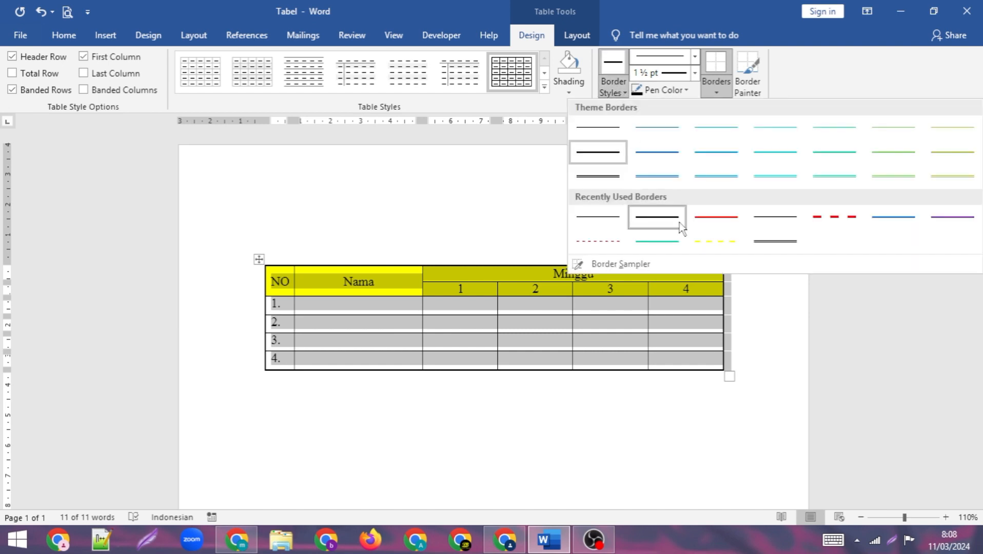
left_click(700, 218)
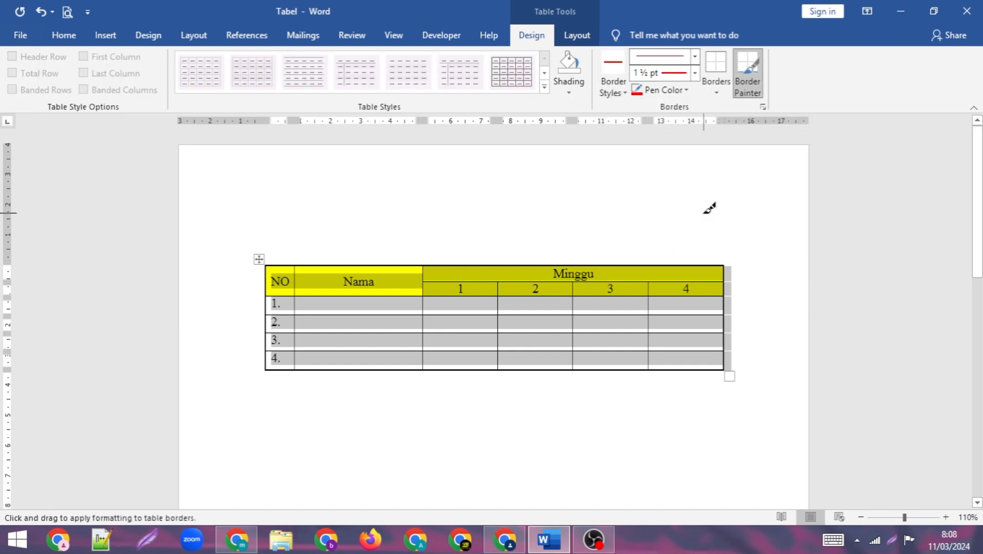
left_click(722, 91)
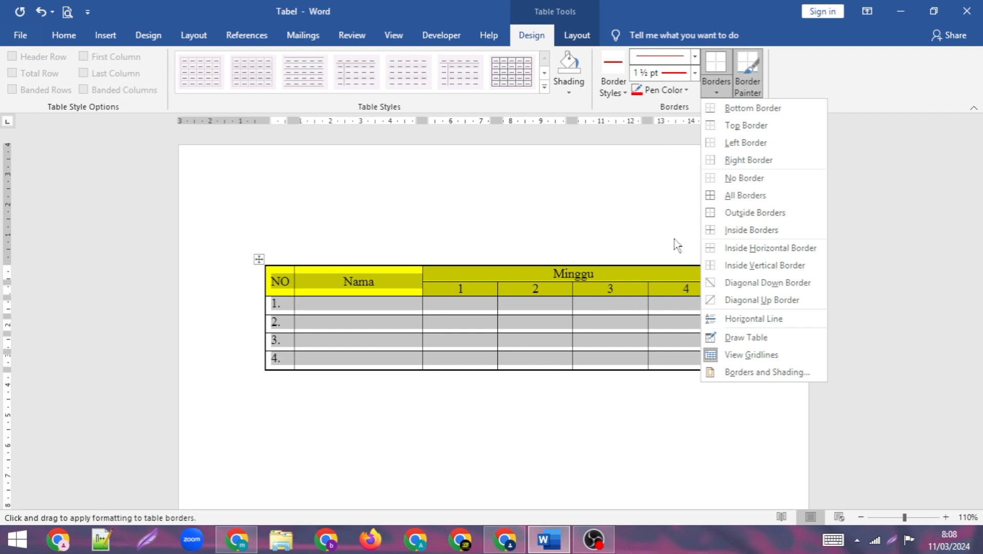
left_click(748, 248)
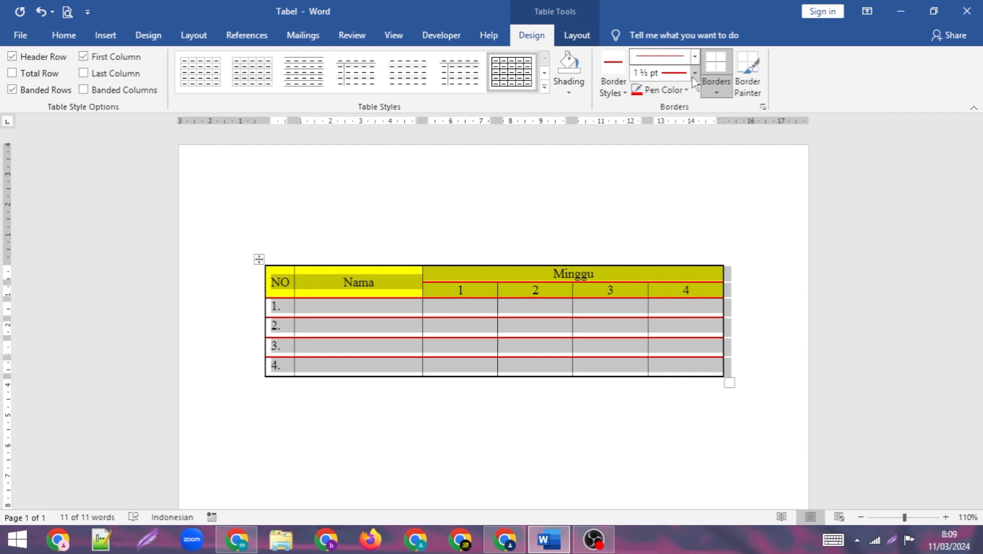
Step: Change the pen color to green and apply the 1 ½ pt line to the table's inside vertical borders
left_click(686, 89)
left_click(697, 220)
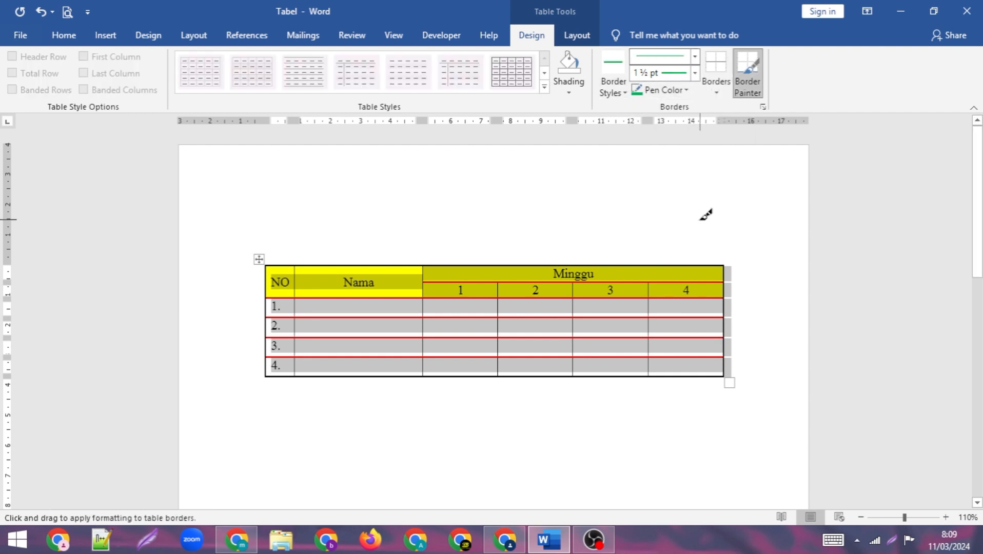
left_click(725, 89)
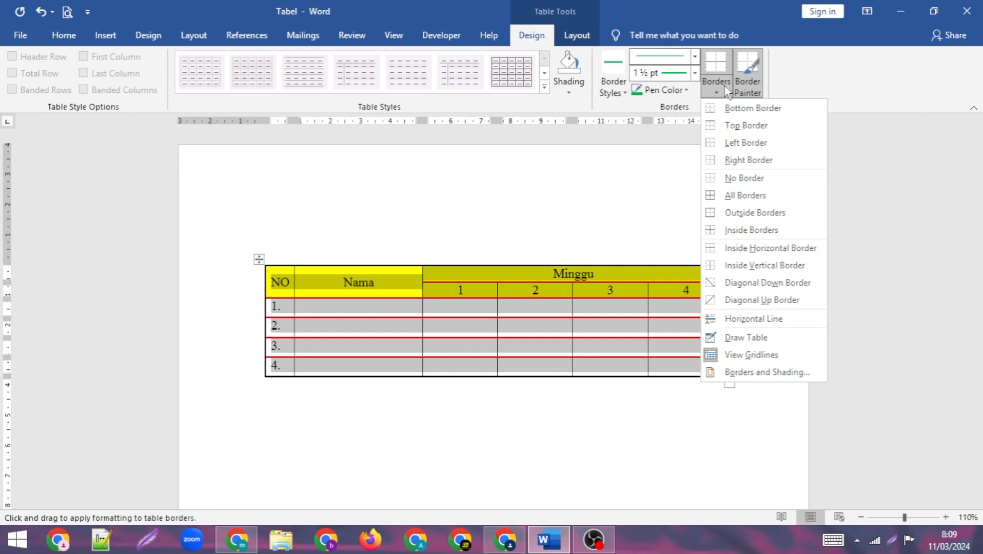
left_click(716, 262)
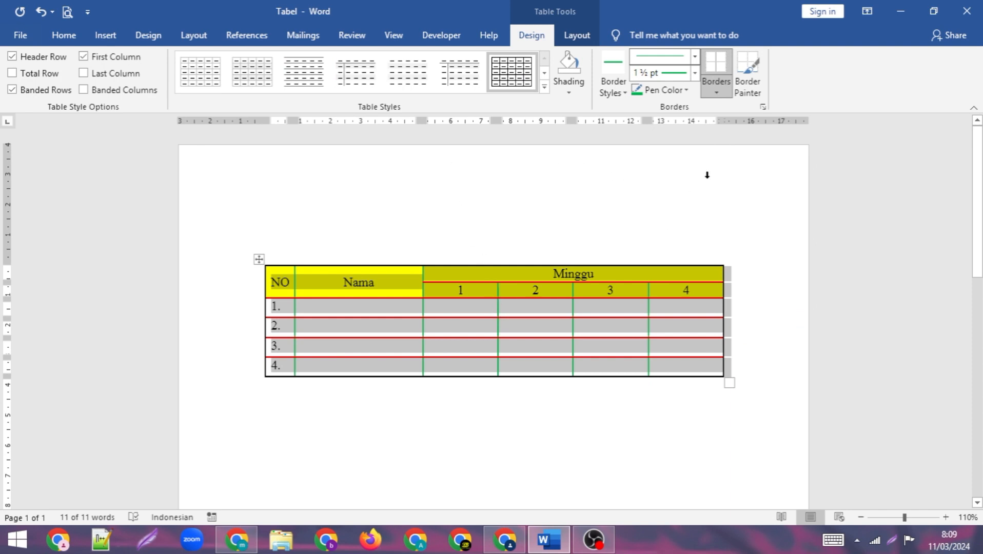
Step: Choose the single black ½ pt theme border style, apply it to all borders of the table, and deselect the table
left_click(717, 92)
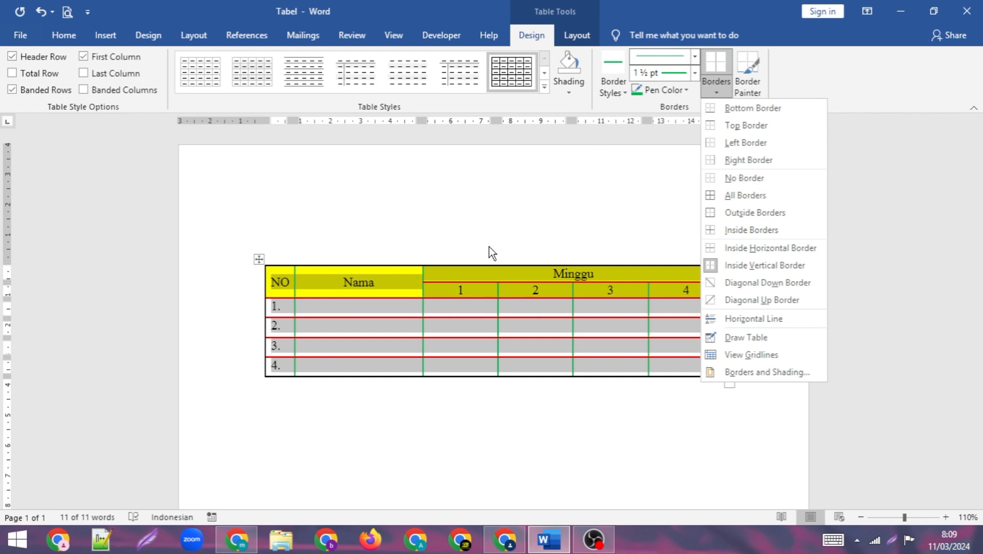
left_click(611, 95)
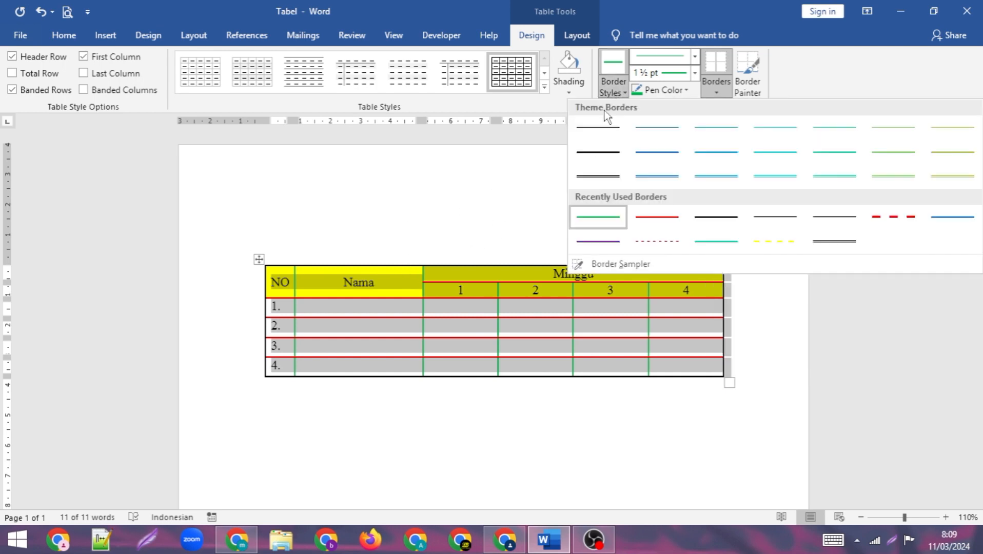
left_click(599, 125)
left_click(717, 93)
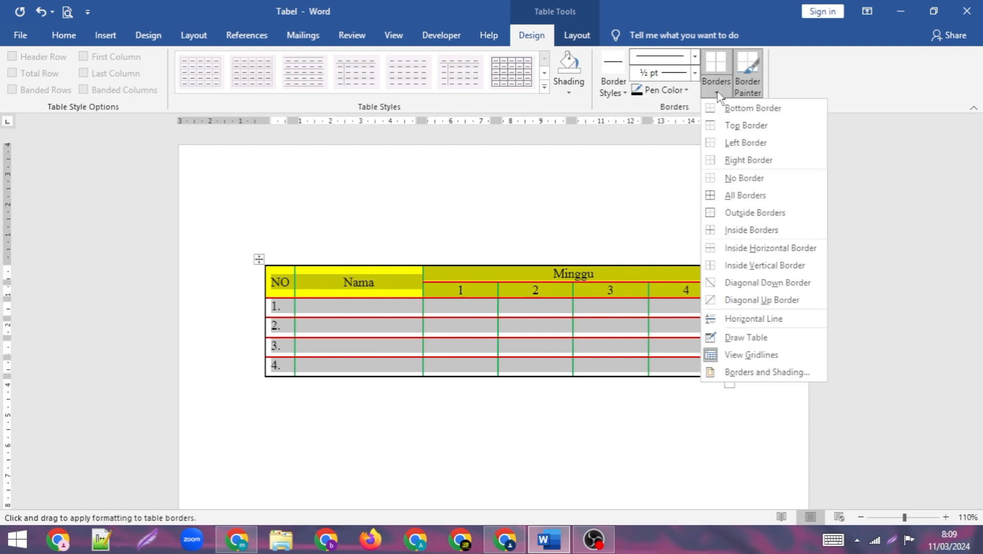
left_click(729, 197)
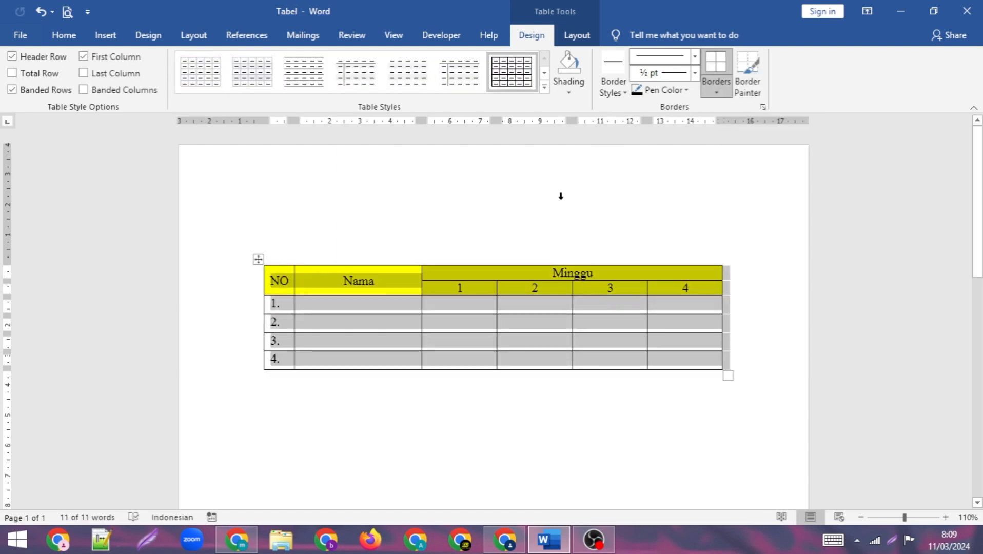
left_click(561, 196)
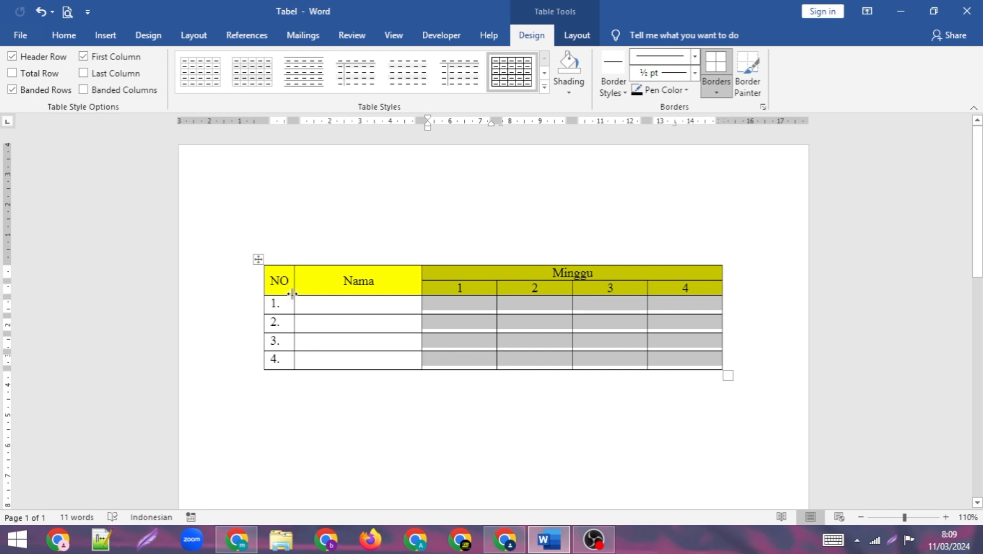
left_click(427, 304)
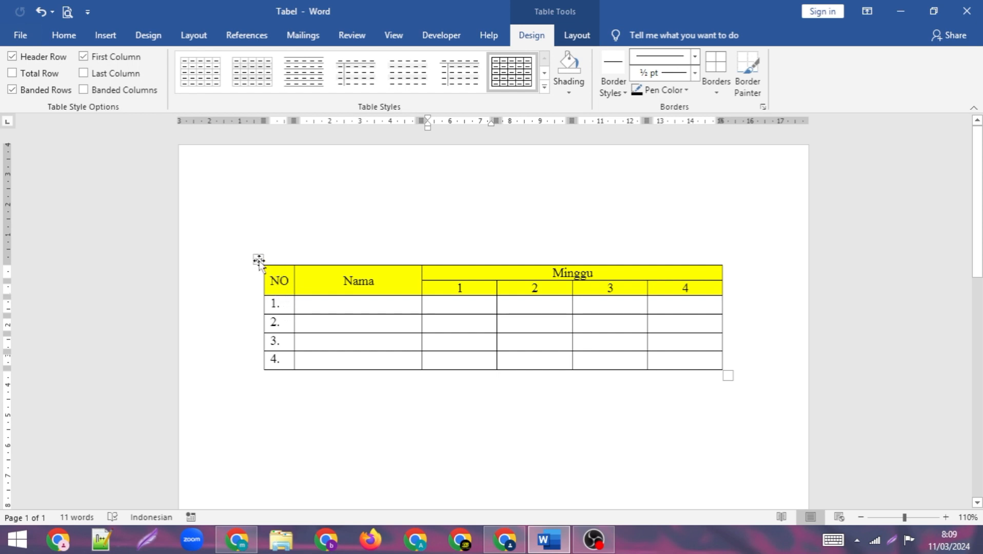
Step: Apply the black ½ pt double-line theme border style as the bottom border of the two yellow header rows
left_click_drag(272, 274, 682, 283)
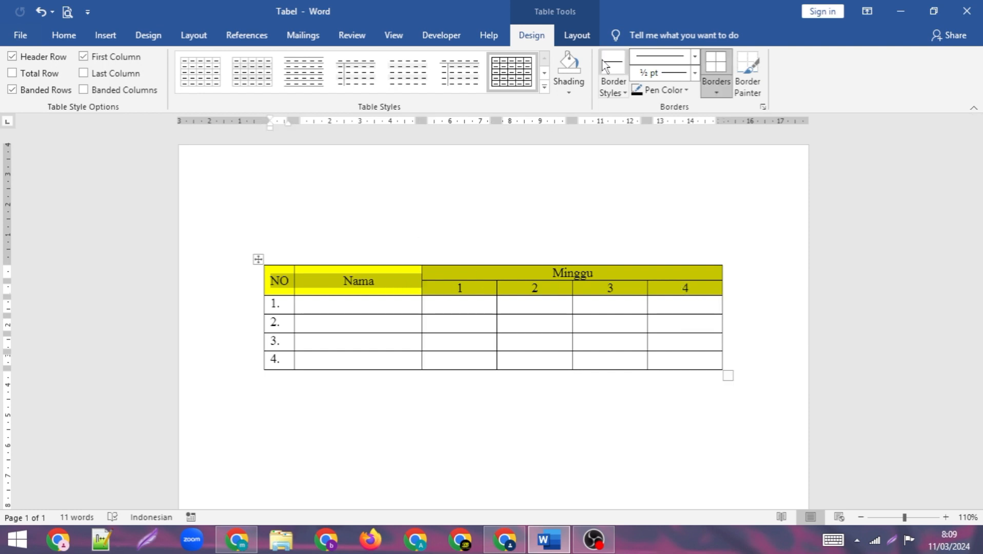
left_click(620, 94)
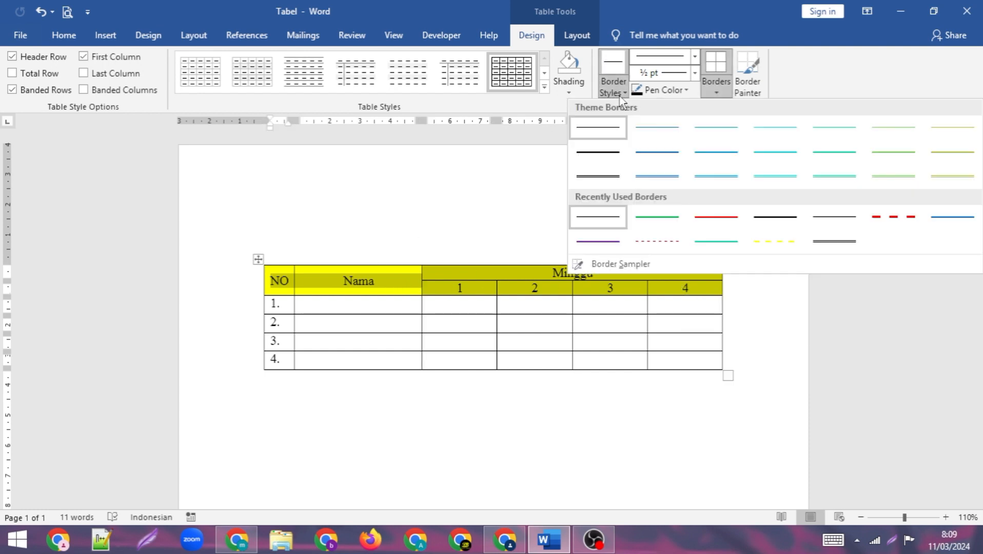
left_click(610, 178)
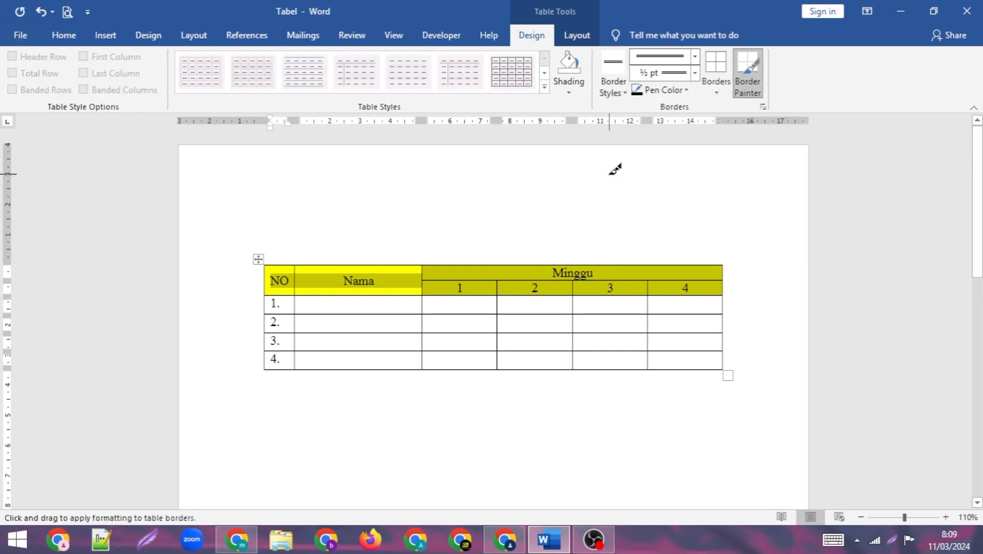
left_click(717, 94)
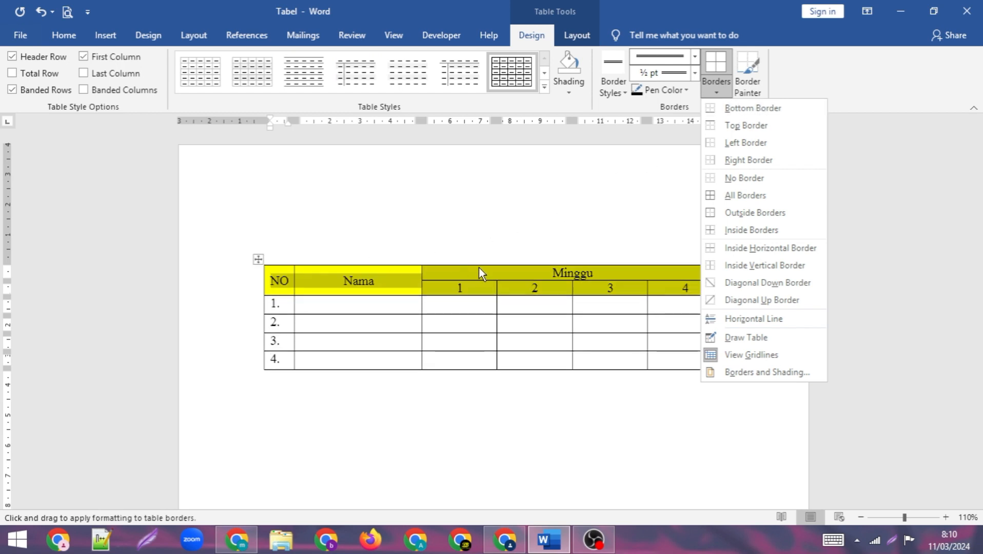
left_click(725, 114)
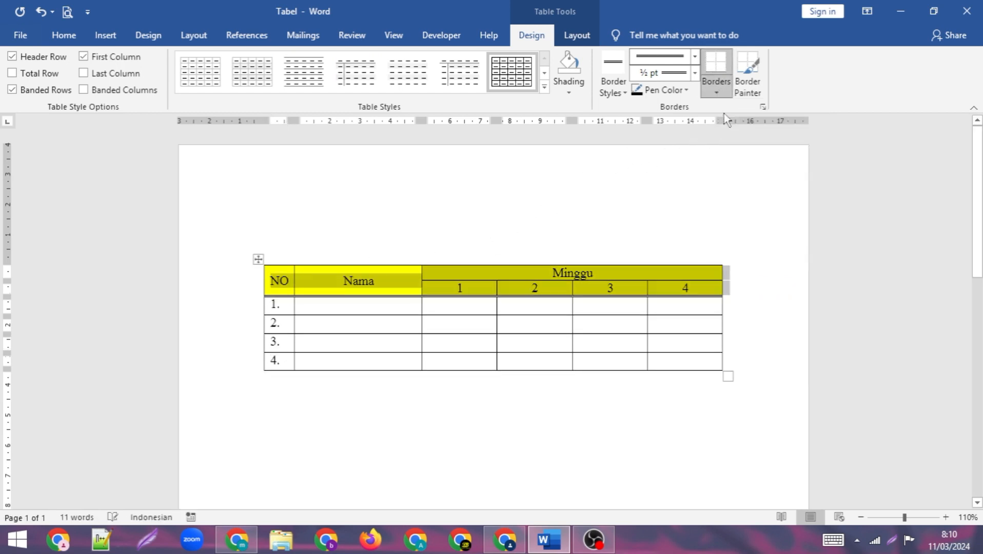
left_click(260, 260)
left_click(717, 84)
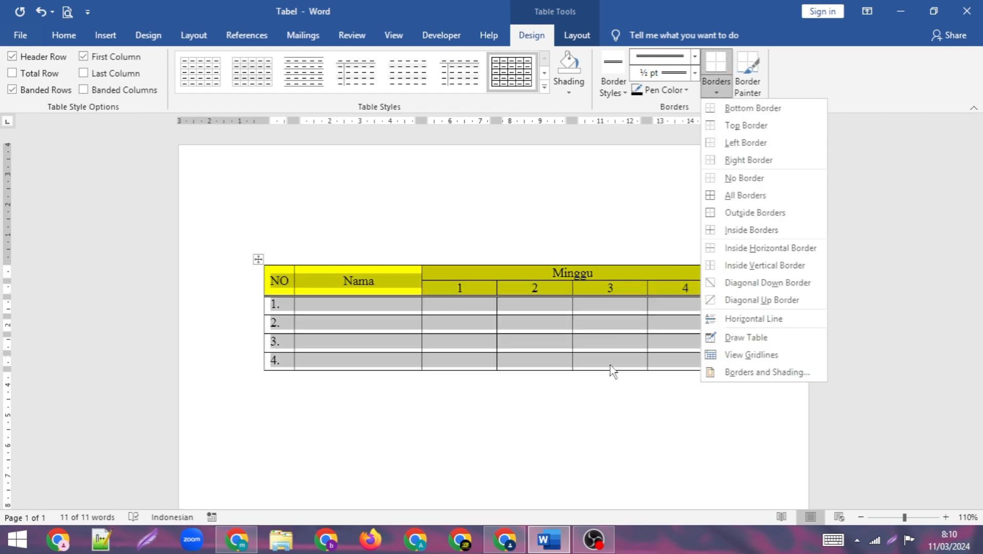
left_click(727, 107)
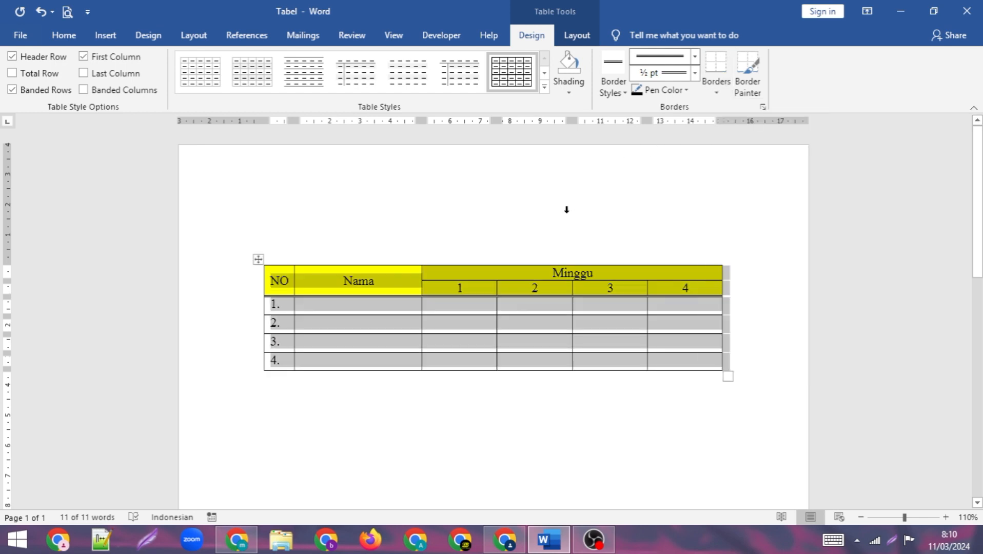
left_click(513, 203)
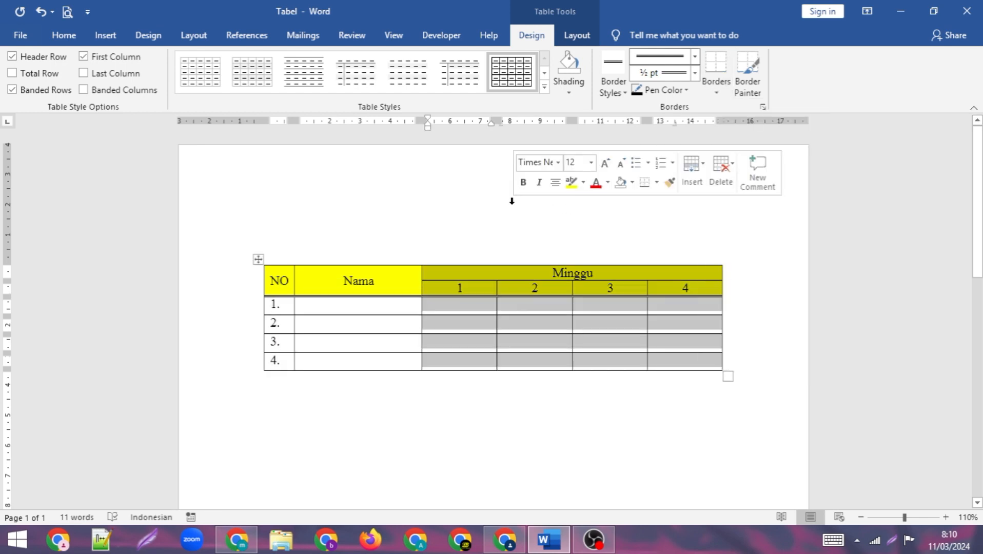
left_click(330, 307)
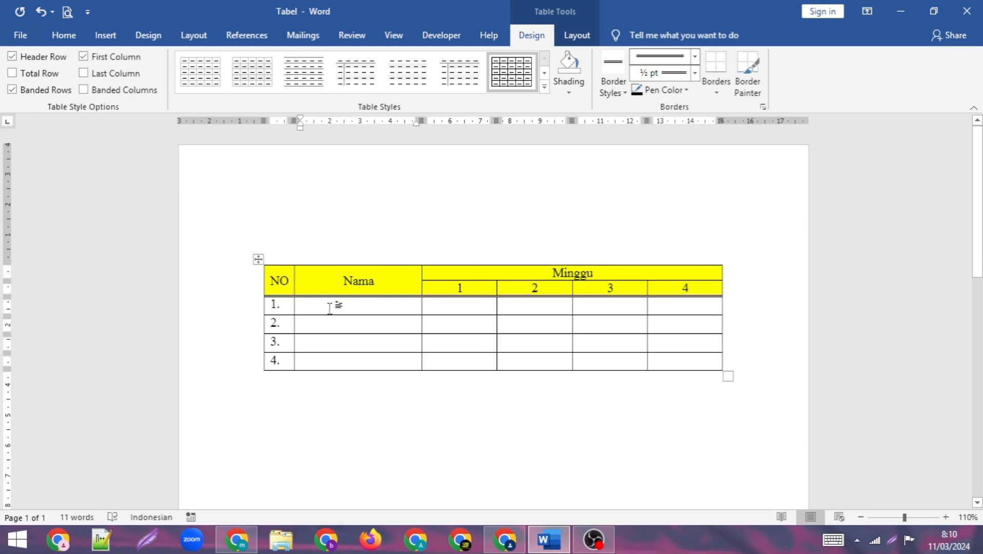